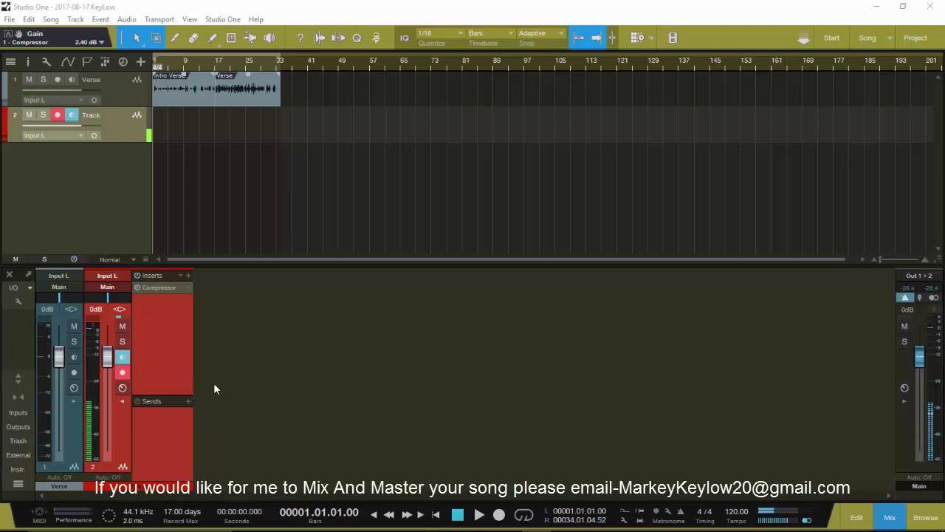
- Add an FX channel as a send on the Verse channel and rename it P Verse
click(124, 401)
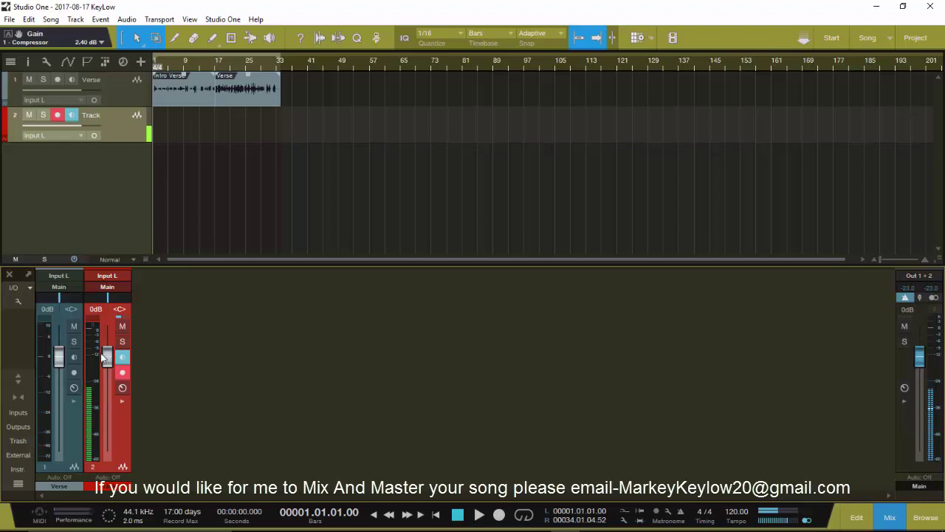
click(72, 401)
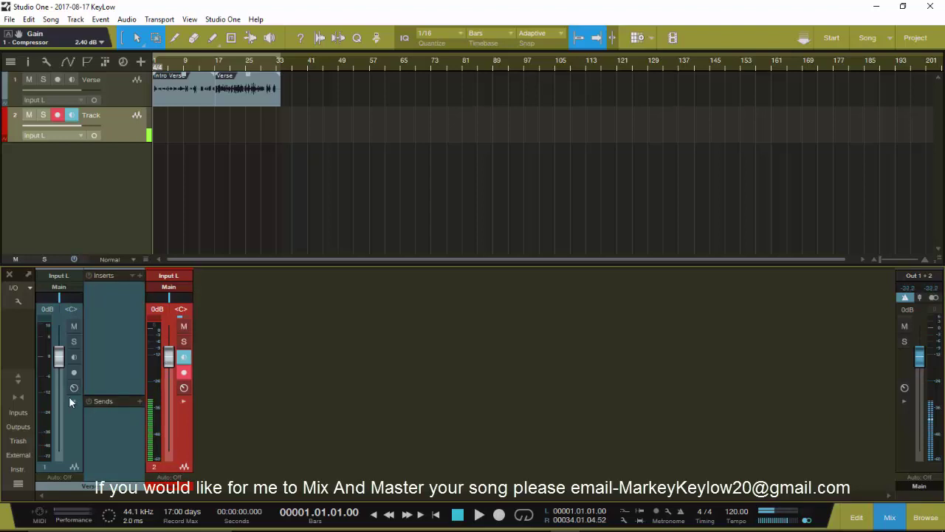
click(140, 402)
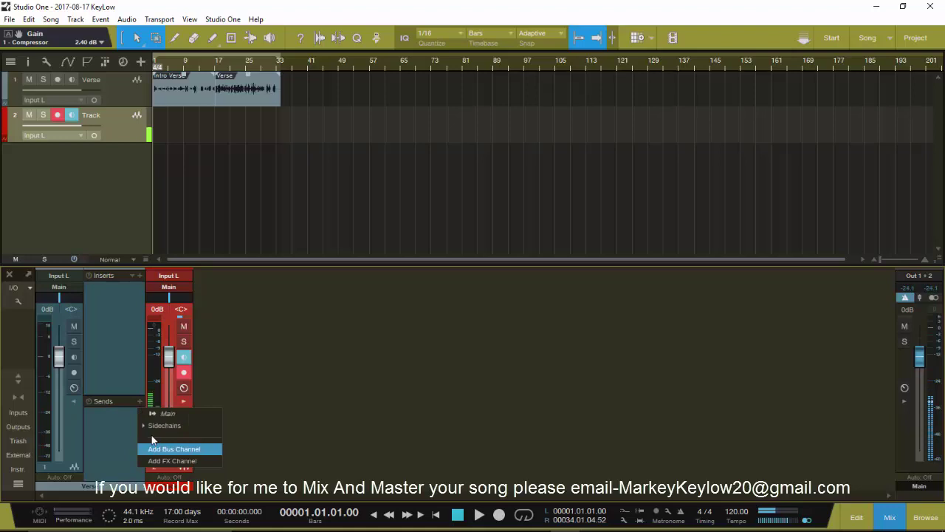
click(173, 461)
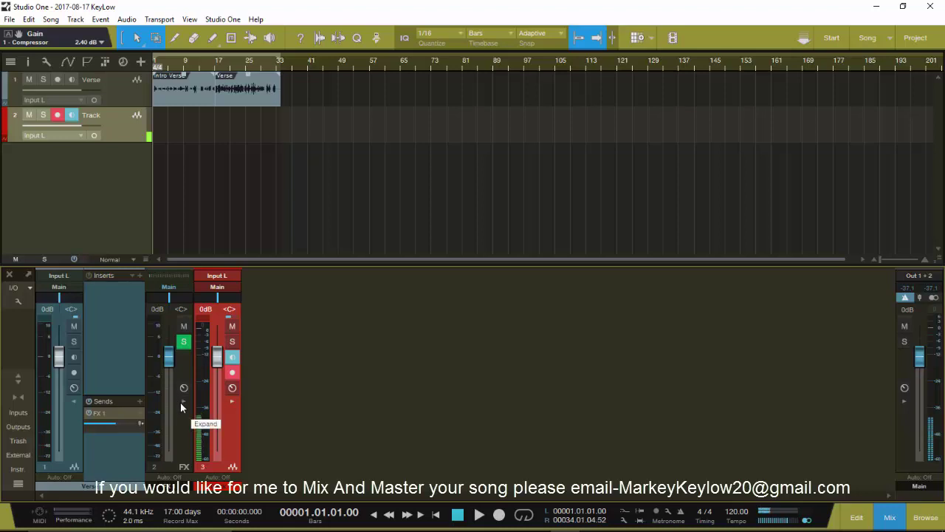
click(172, 490)
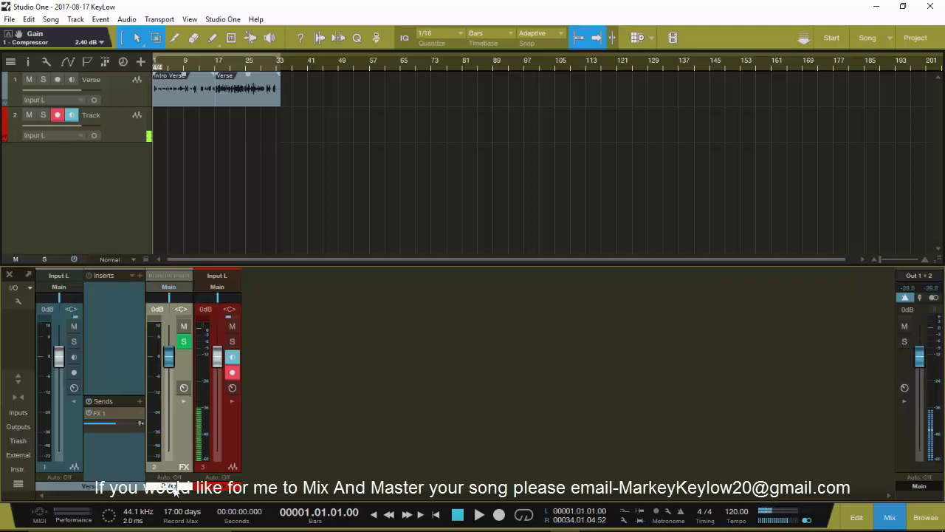
key(Return)
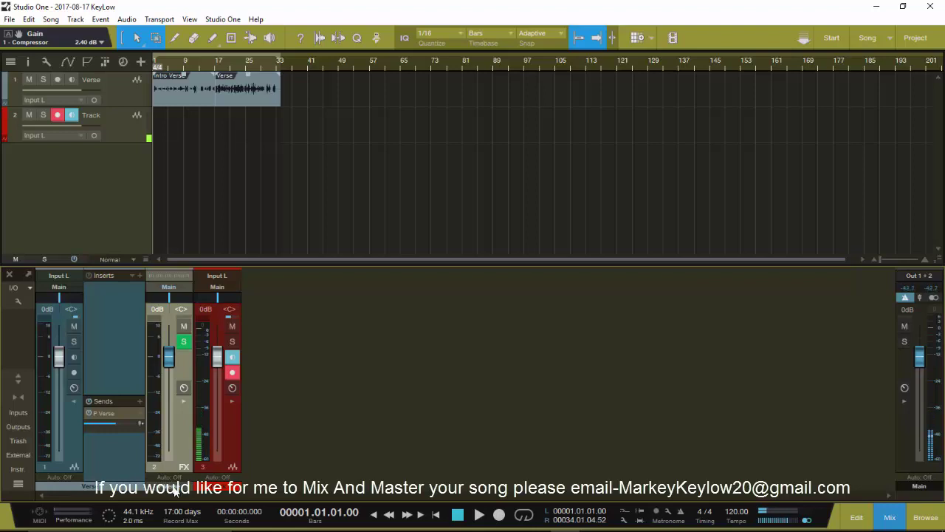
- Insert a Compressor from the effects browser on the P Verse channel and close the browser
click(184, 403)
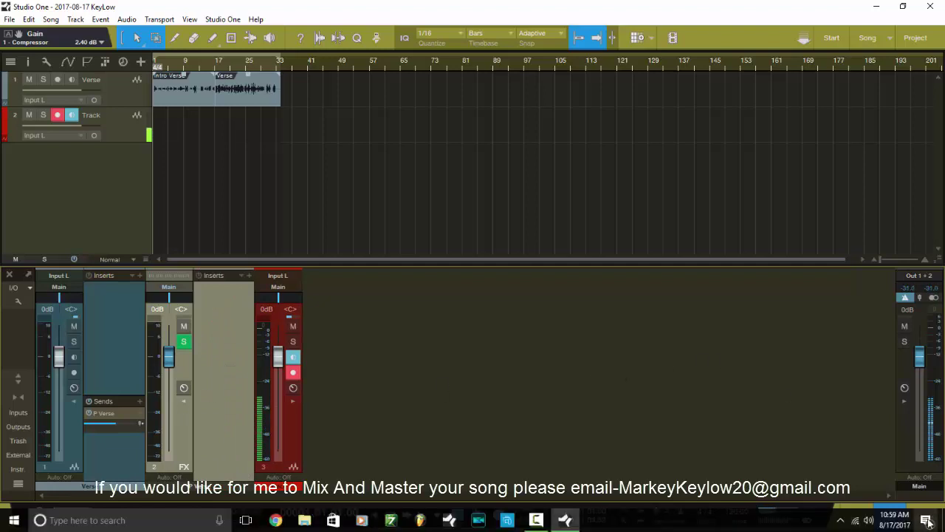
click(924, 519)
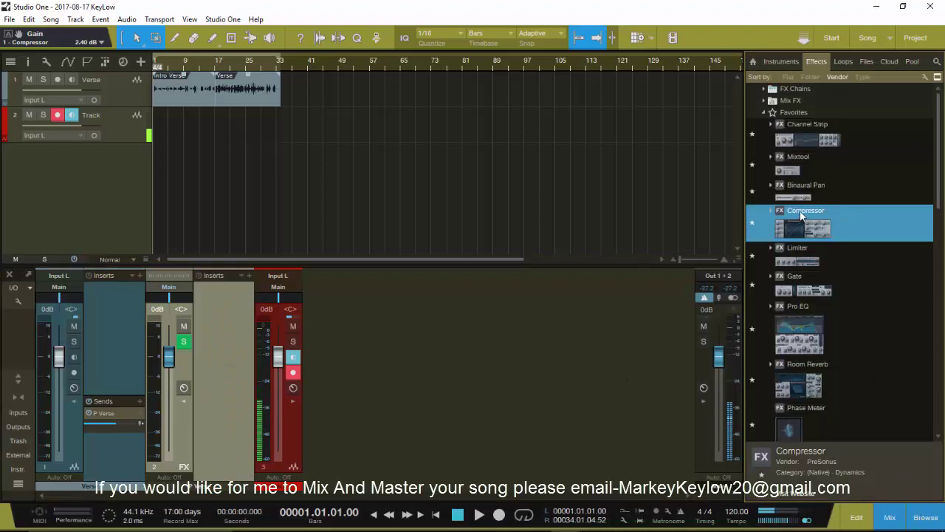
drag(803, 217, 221, 288)
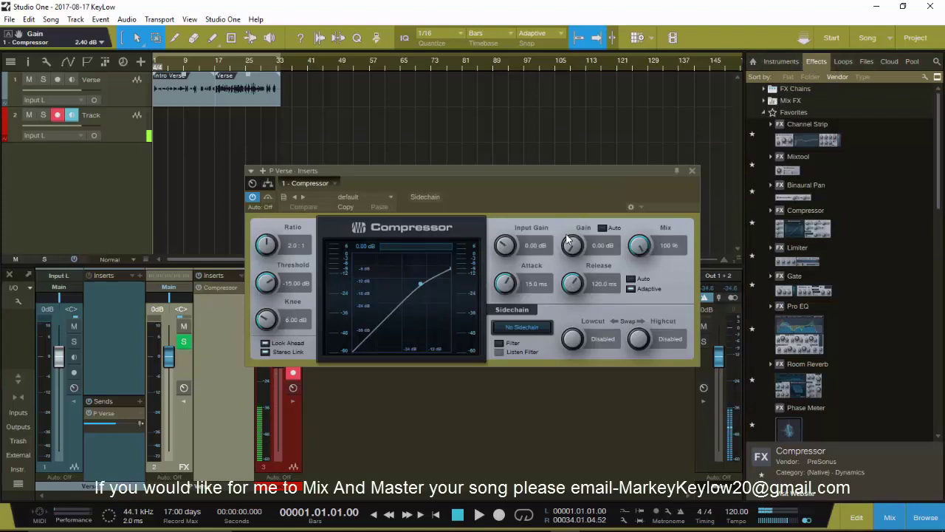
click(921, 514)
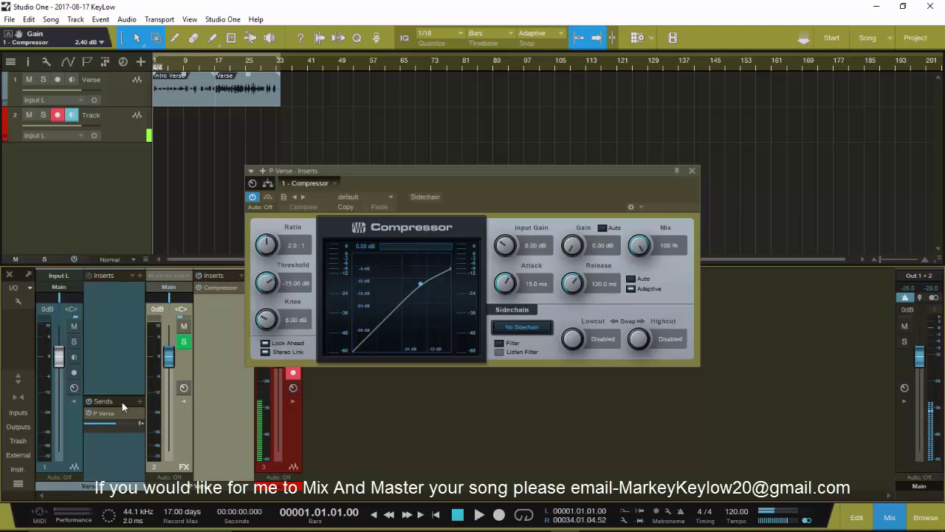
- Set the P Verse compressor's attack to 0.10 ms and release to 1.00 ms
click(179, 344)
drag(403, 171, 396, 127)
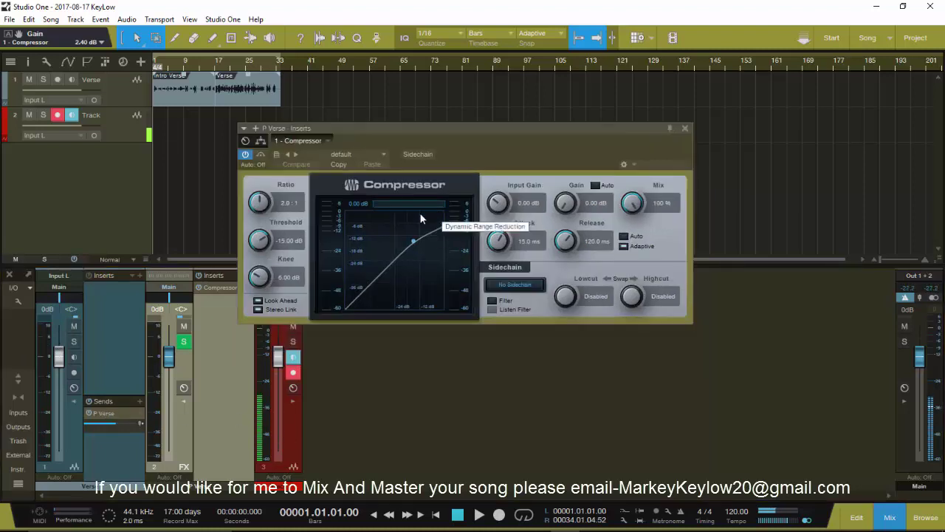
drag(499, 244, 502, 364)
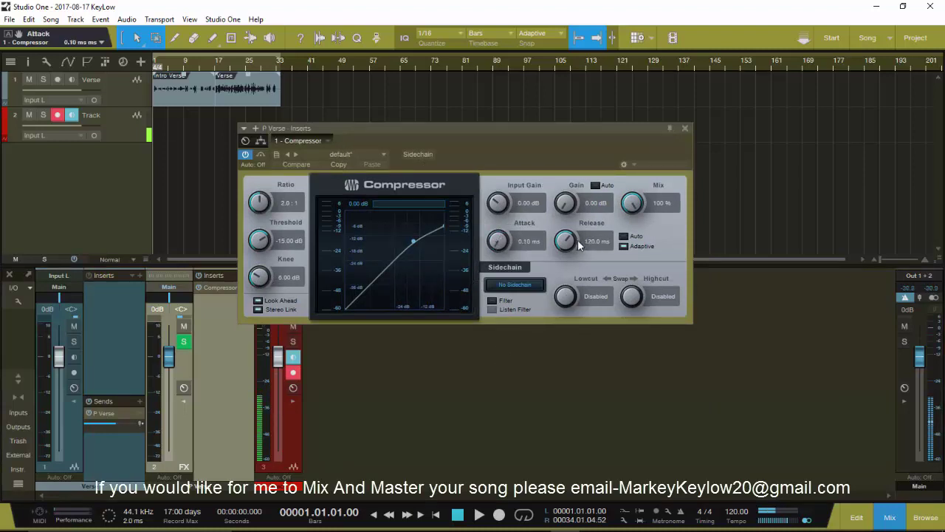
drag(572, 241, 548, 418)
- Set the compressor's threshold to -34.92 dB, ratio to 20.0:1 and knee to 6.90 dB
drag(260, 246, 272, 270)
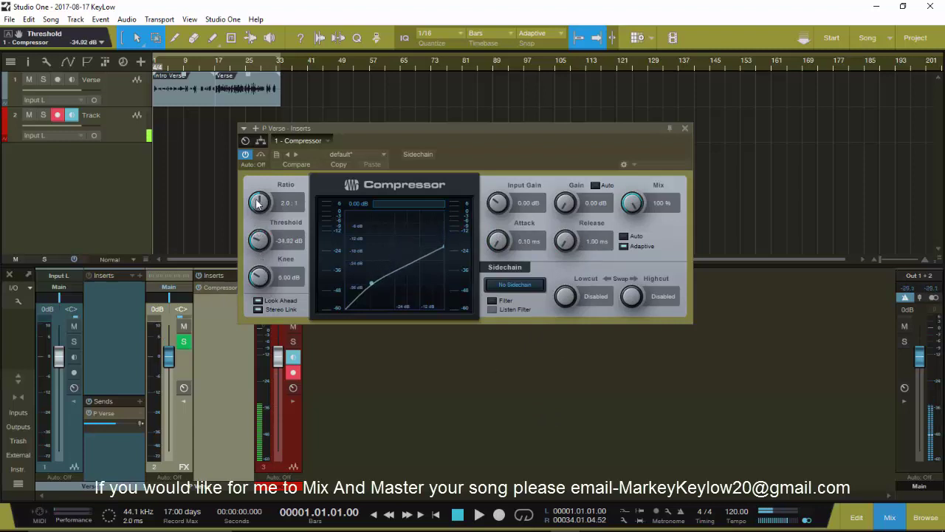
drag(258, 204, 252, 141)
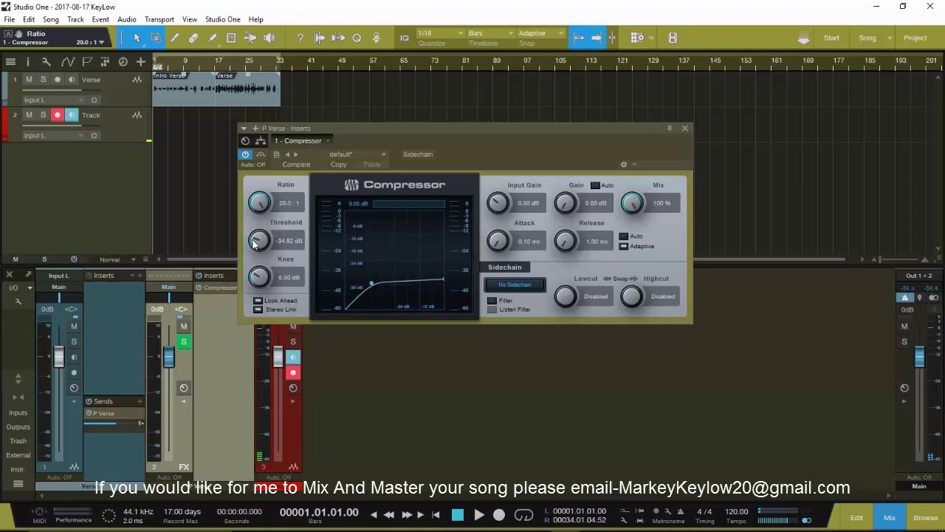
drag(255, 240, 258, 271)
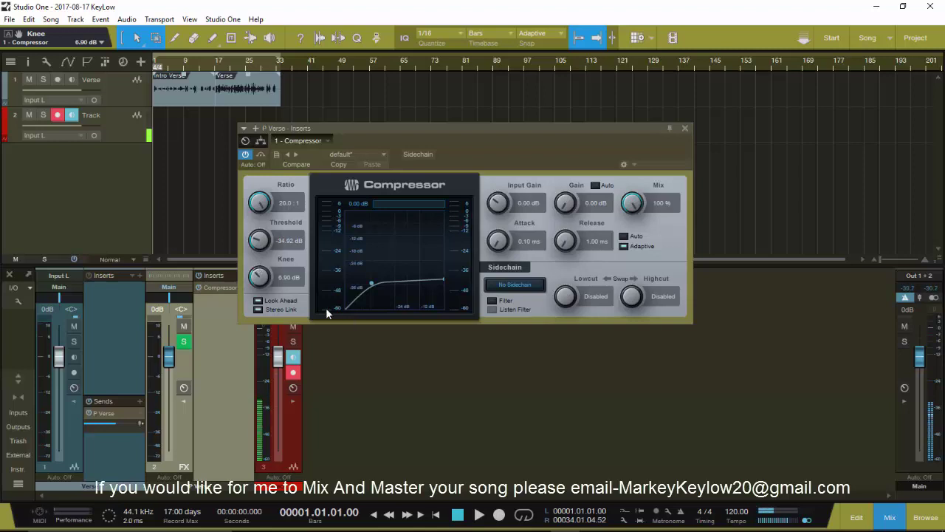
- During playback, lower the Verse fader to -∞ and set the compressor's ratio to 7.8:1 and threshold to -37.32 dB
key(space)
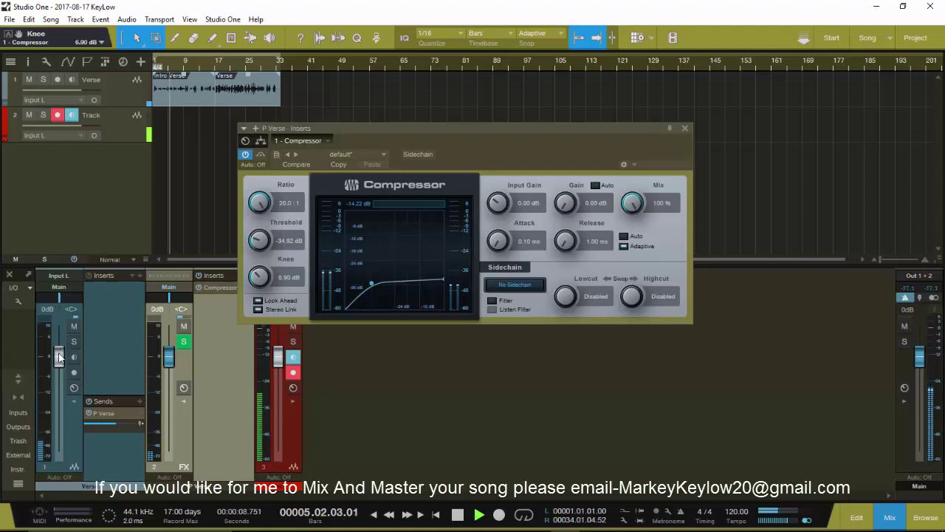
drag(59, 357, 59, 449)
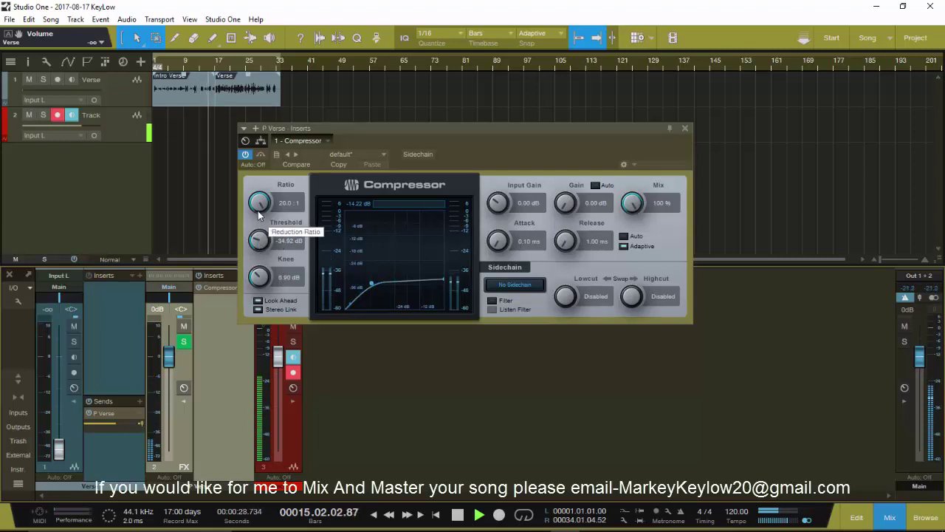
drag(259, 214, 260, 251)
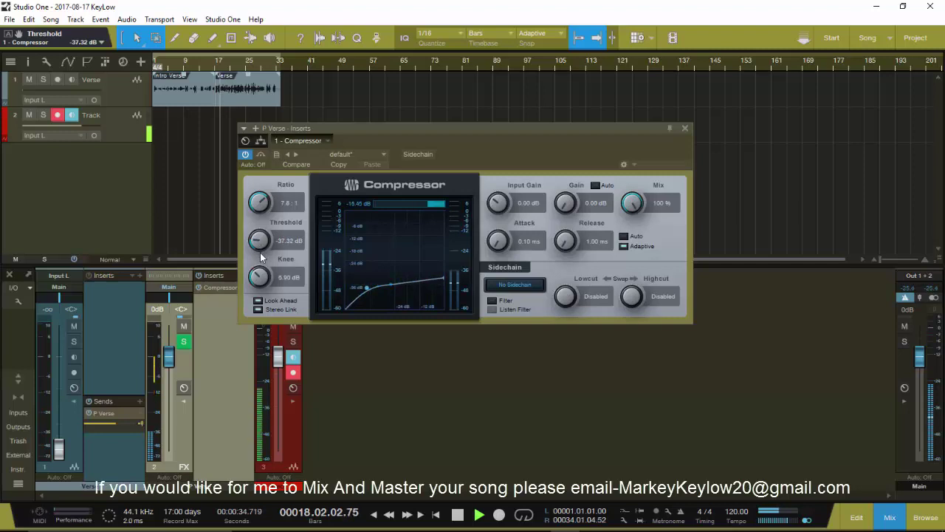
key(space)
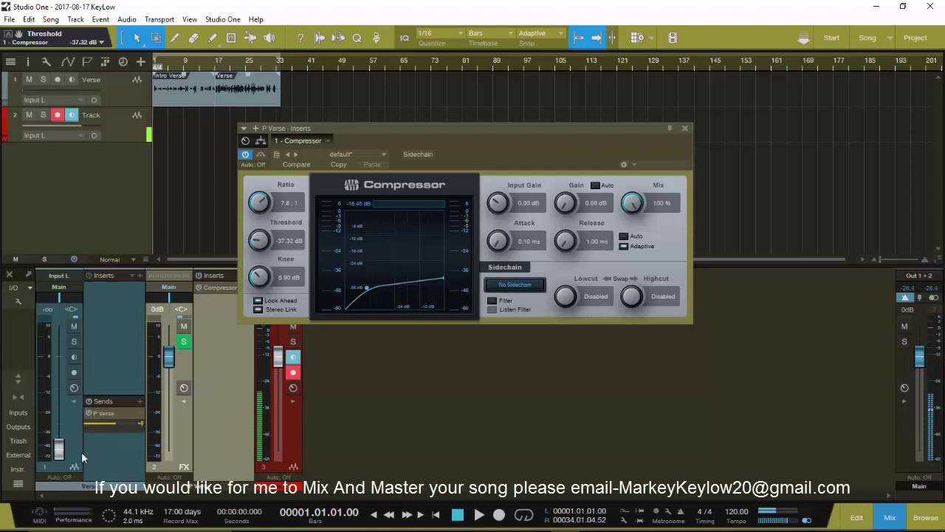
- Reset the Verse fader to 0 dB, lower it back to -∞ with a post-fader send, and briefly test playback
ctrl+click(50, 310)
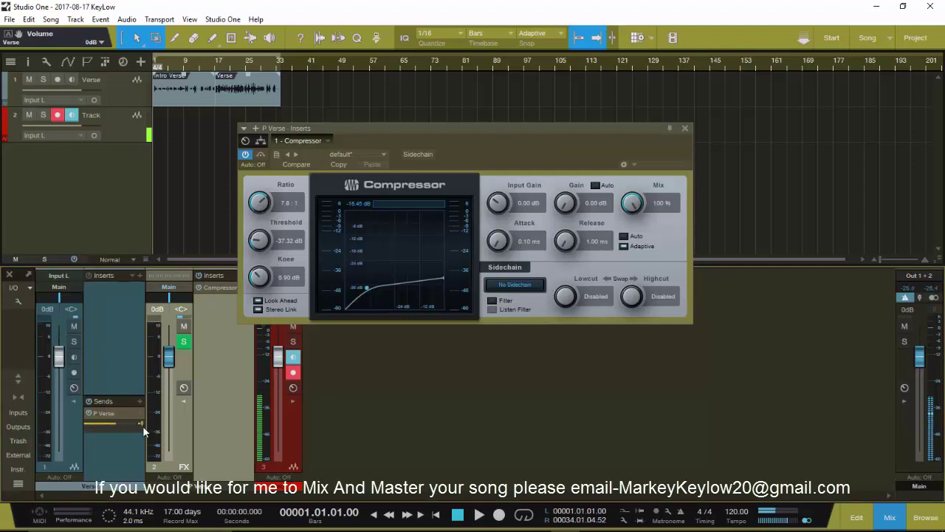
drag(58, 357, 59, 448)
key(space)
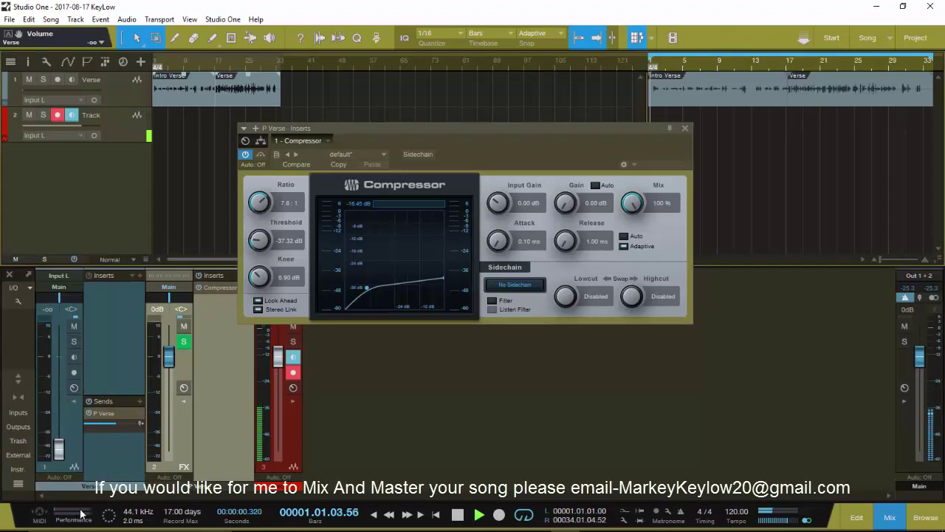
key(space)
key(space)
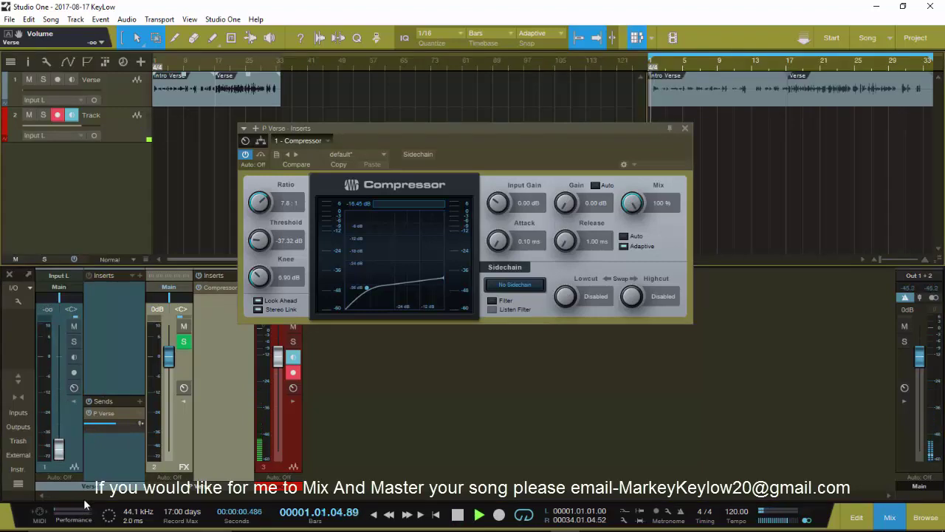
key(space)
- Delete the Intro Verse and Verse events from the scratch pad and close the Verse inserts window
right_click(710, 83)
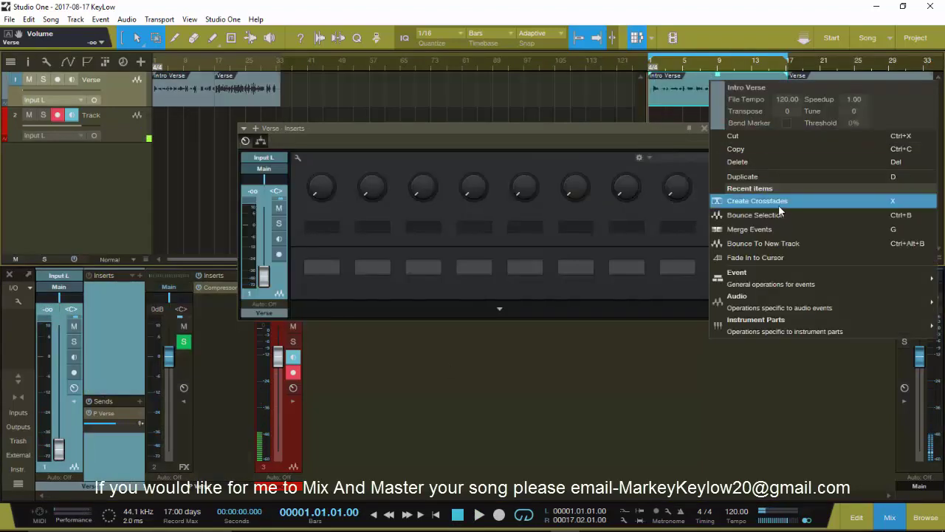
click(813, 81)
right_click(813, 79)
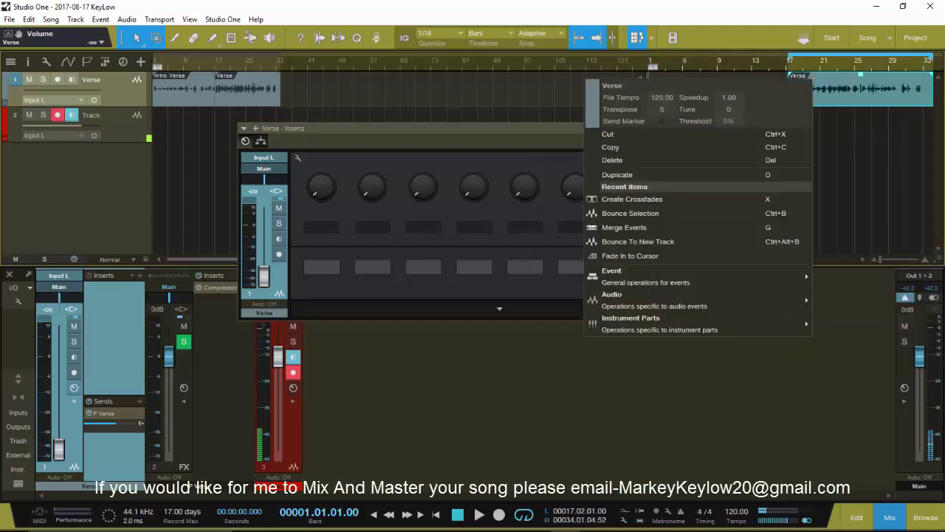
click(630, 160)
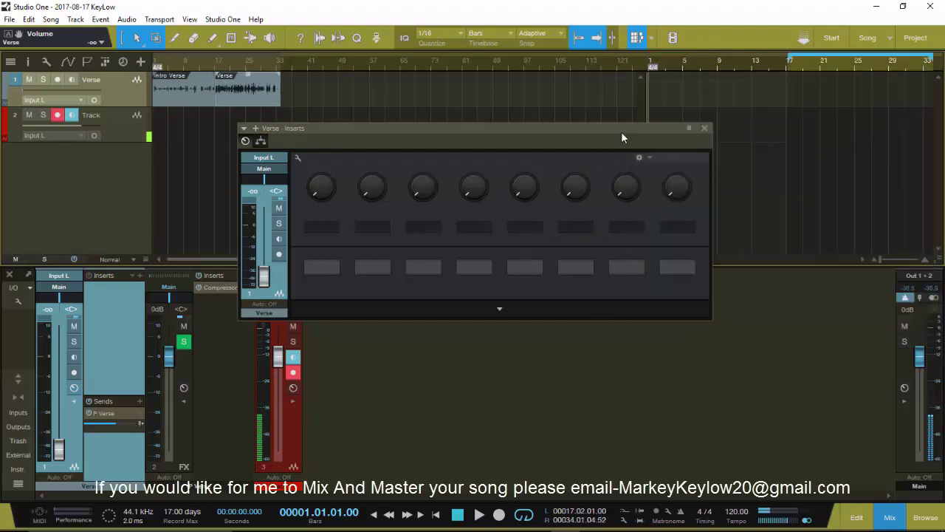
click(705, 127)
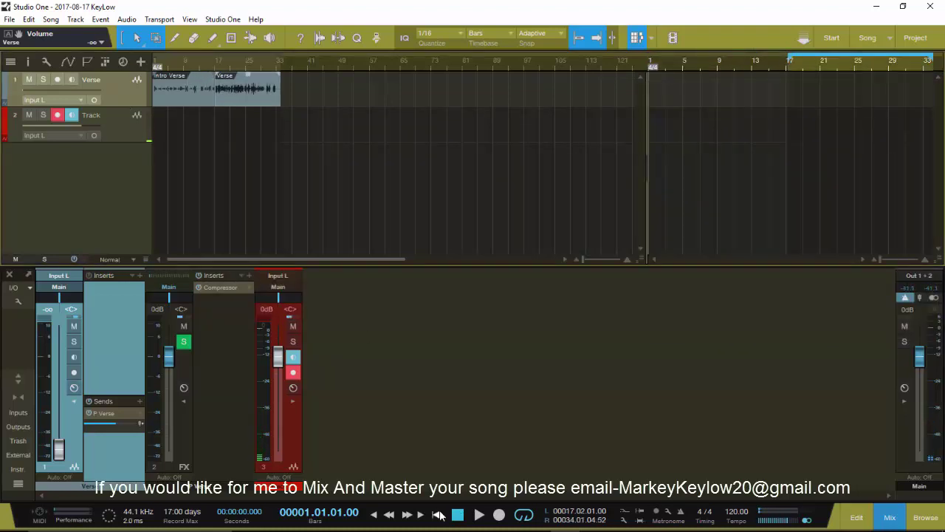
- Return the playback position to the start of the main timeline and hide the scratch pad
key(space)
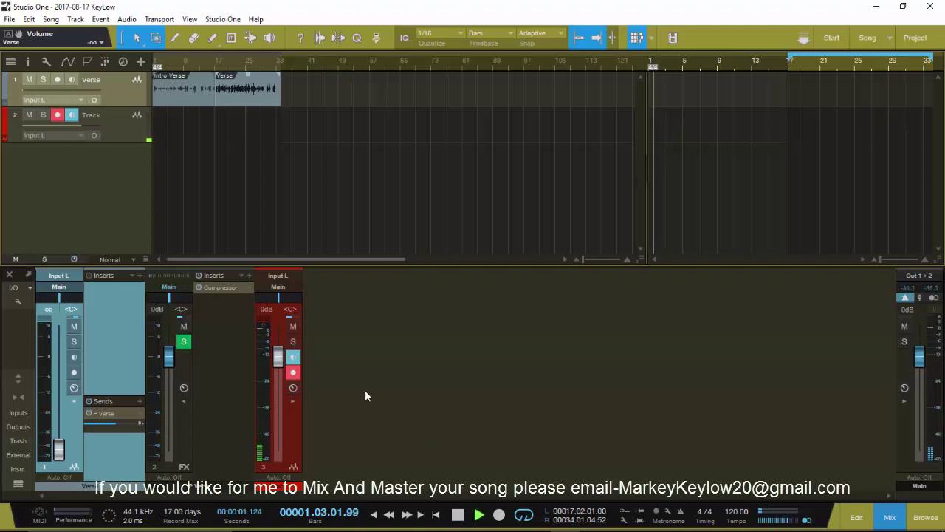
click(458, 514)
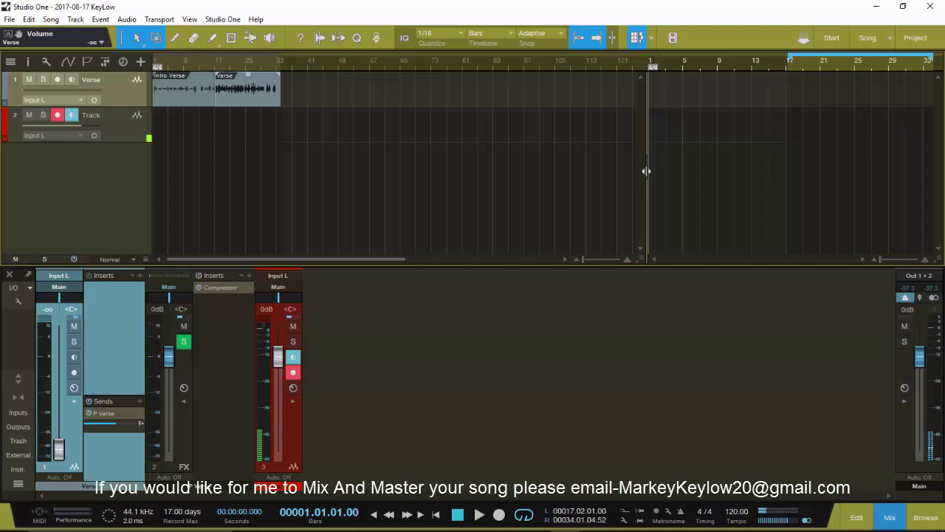
drag(642, 177, 908, 177)
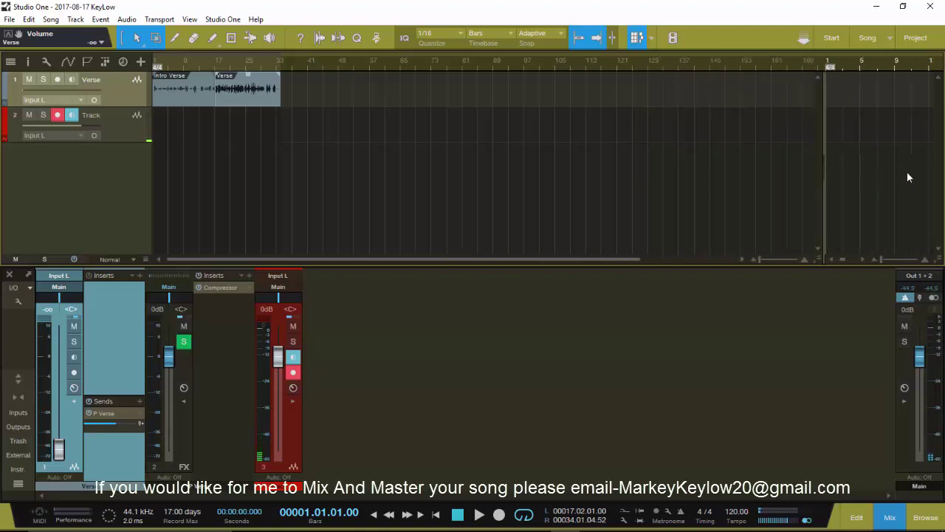
double_click(824, 169)
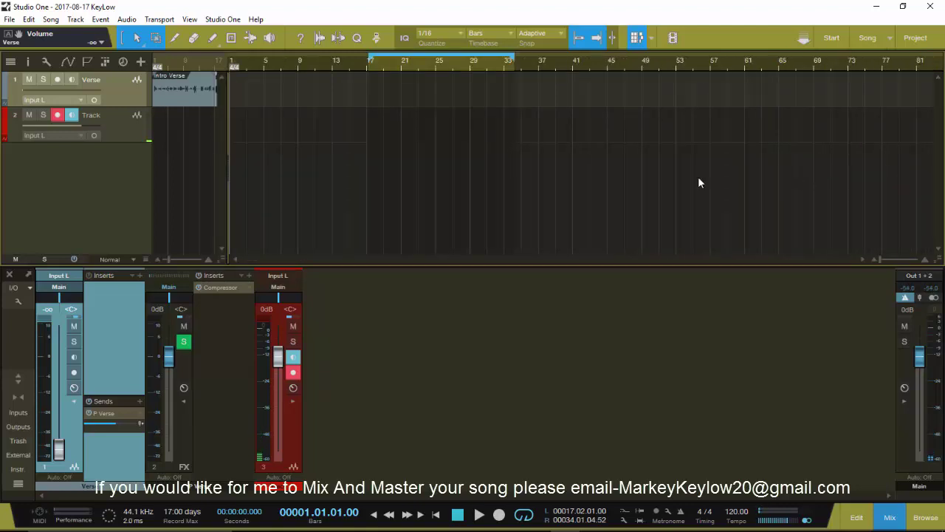
double_click(226, 170)
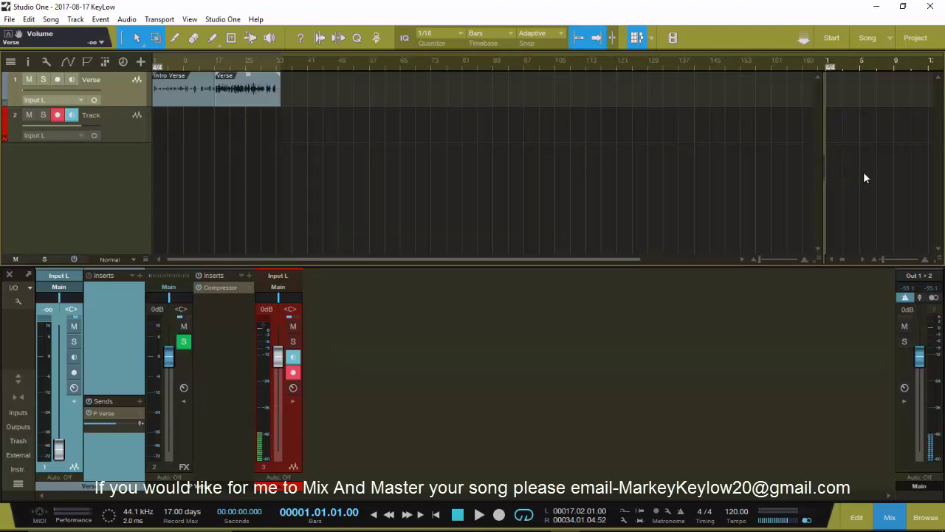
ctrl+click(156, 68)
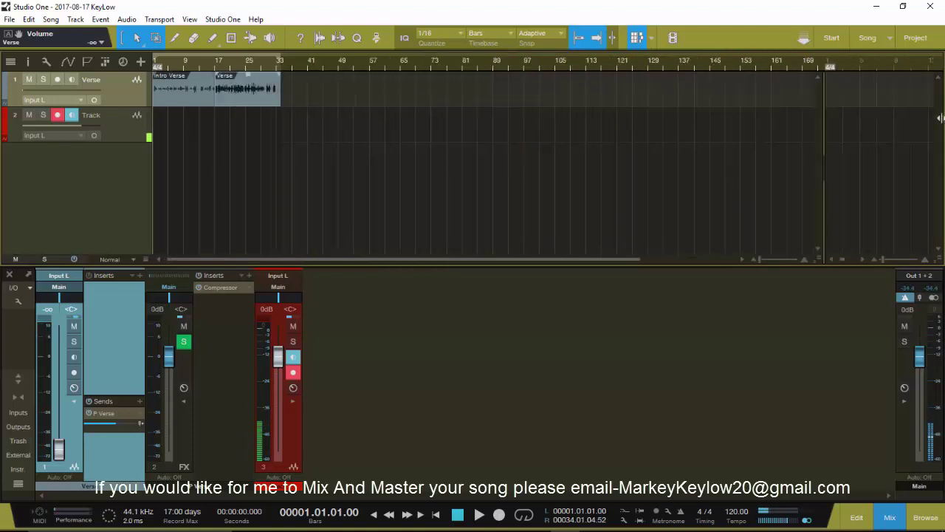
click(637, 38)
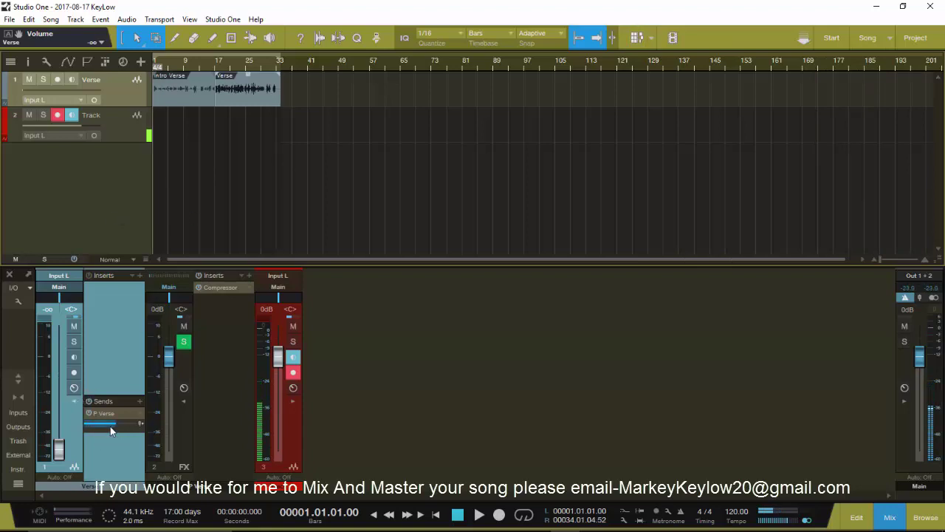
- During playback, raise the Verse fader with the P Verse send post-fader, reset the fader to 0 dB, and stop
key(space)
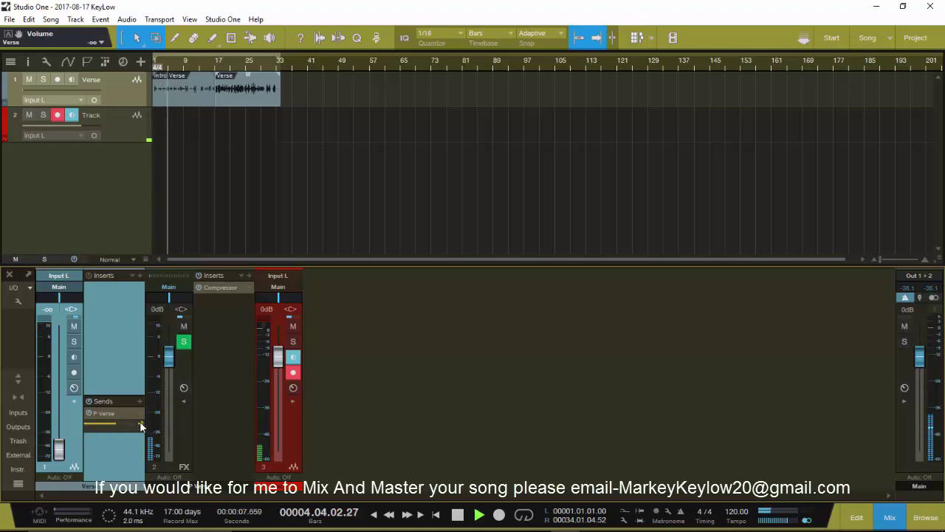
drag(58, 448, 51, 311)
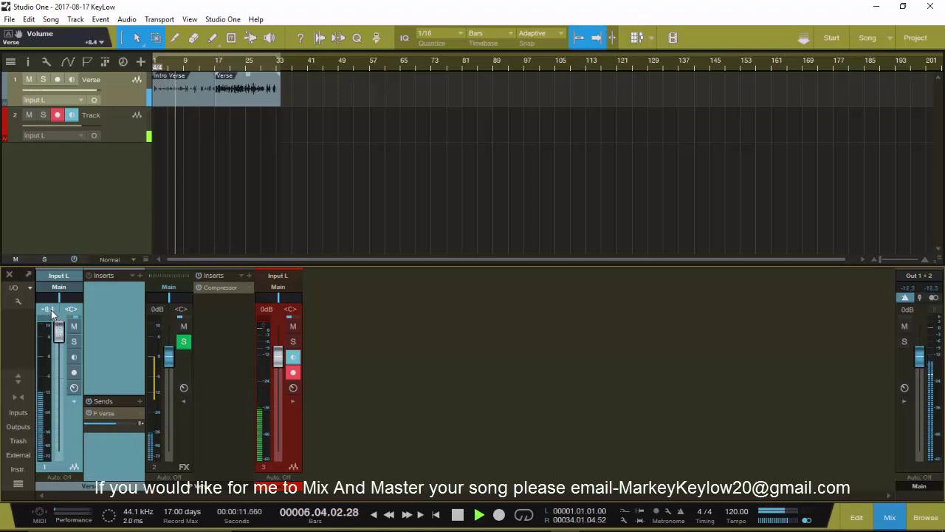
alt+click(51, 309)
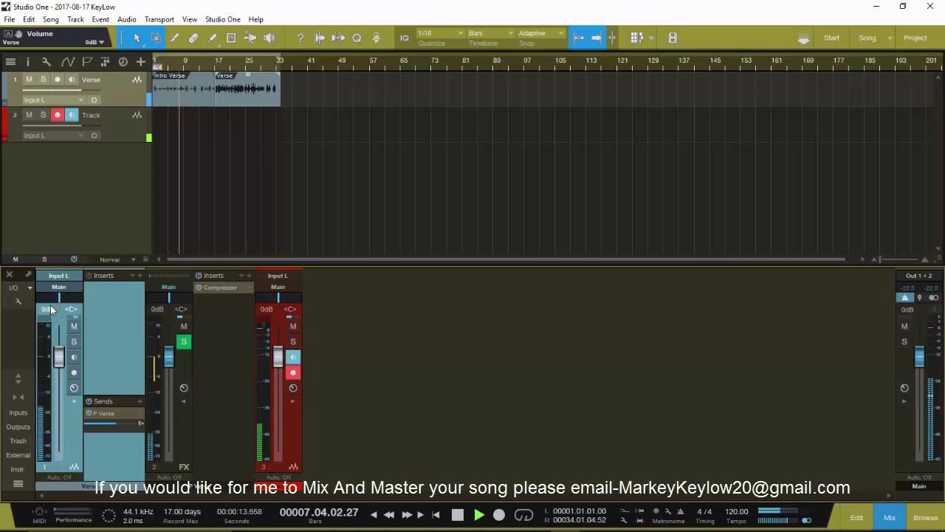
key(space)
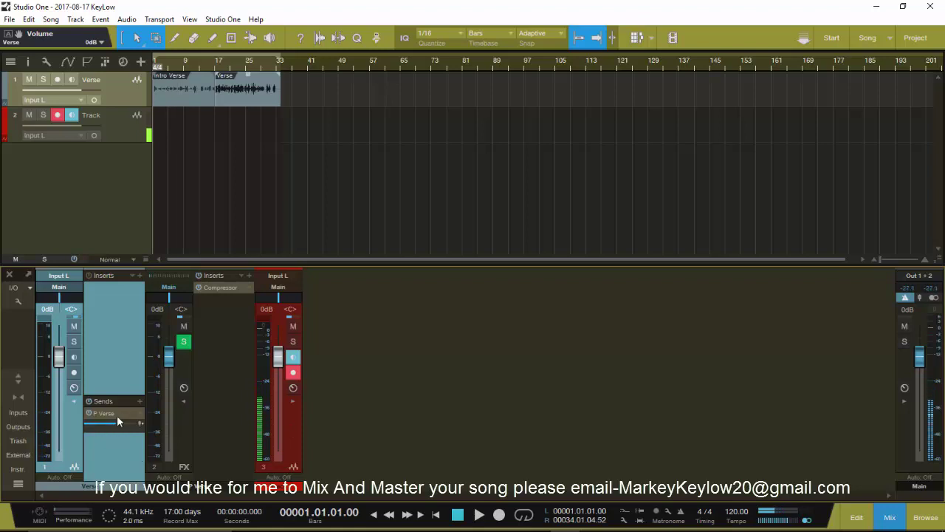
- Switch the P Verse send to pre-fader and, during playback, lower the P Verse fader to -26.0 dB
click(140, 424)
key(space)
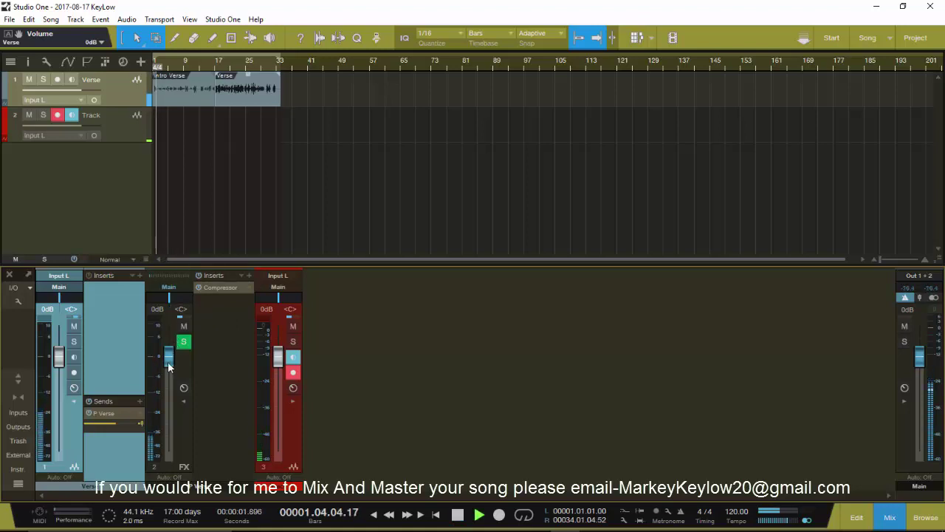
drag(169, 356, 183, 420)
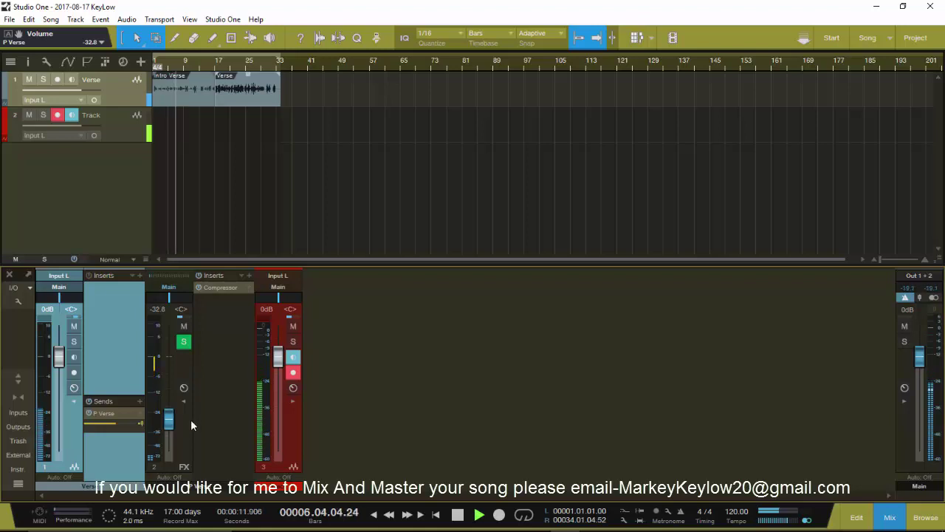
drag(191, 425, 191, 414)
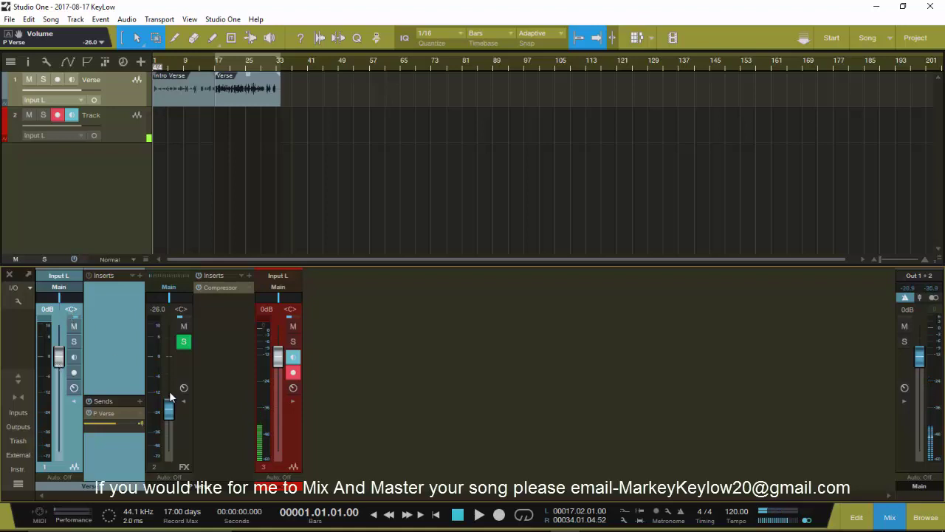
- Balance the dry and compressed vocals during playback, setting the Verse fader to -2.9 dB and the P Verse fader to -20.3 dB
drag(169, 408, 169, 395)
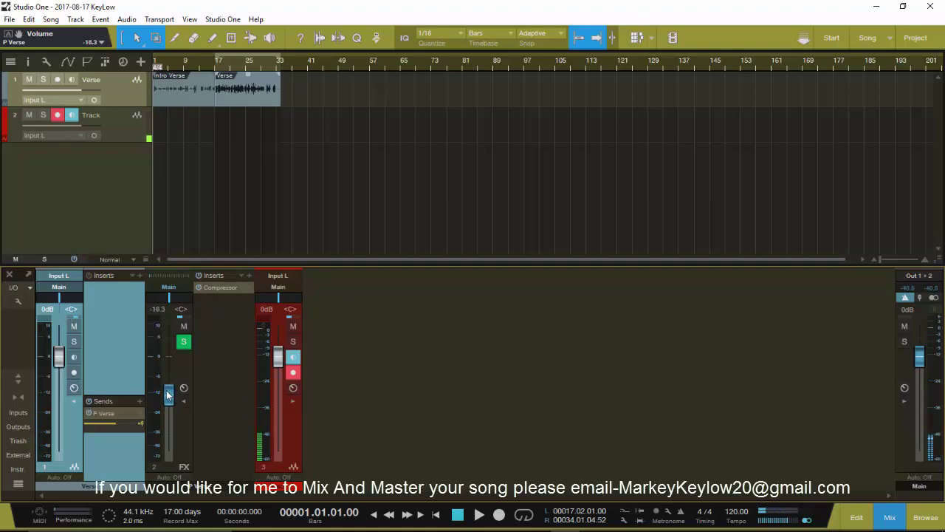
key(space)
drag(58, 357, 60, 373)
mouse_move(169, 395)
mouse_down()
mouse_move(172, 307)
mouse_move(169, 419)
mouse_move(164, 391)
mouse_up()
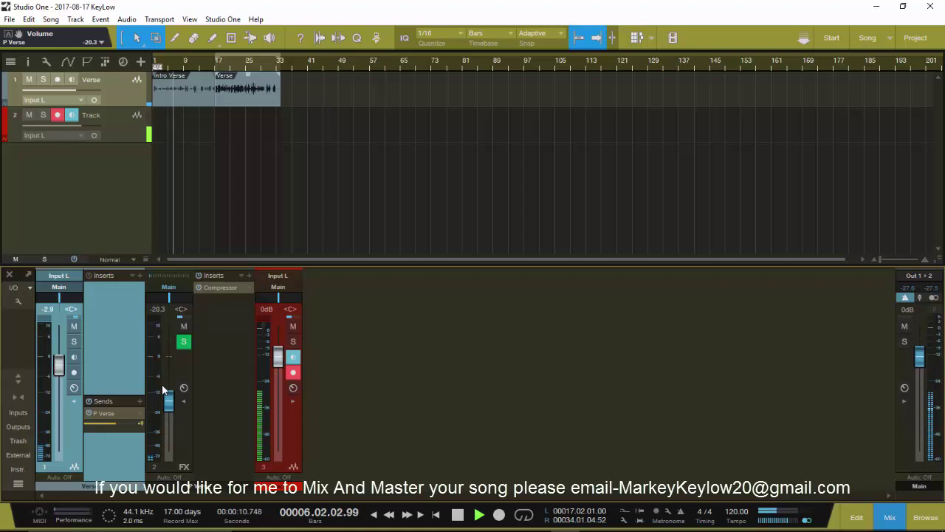
key(space)
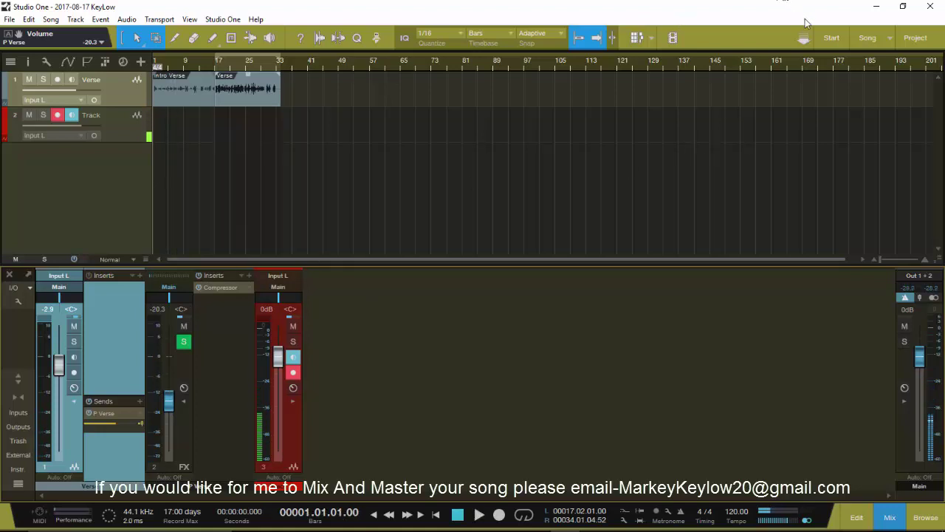
- Open the song Are You Finish Or You Done from the start page's song list and dismiss the missing files notice
click(832, 38)
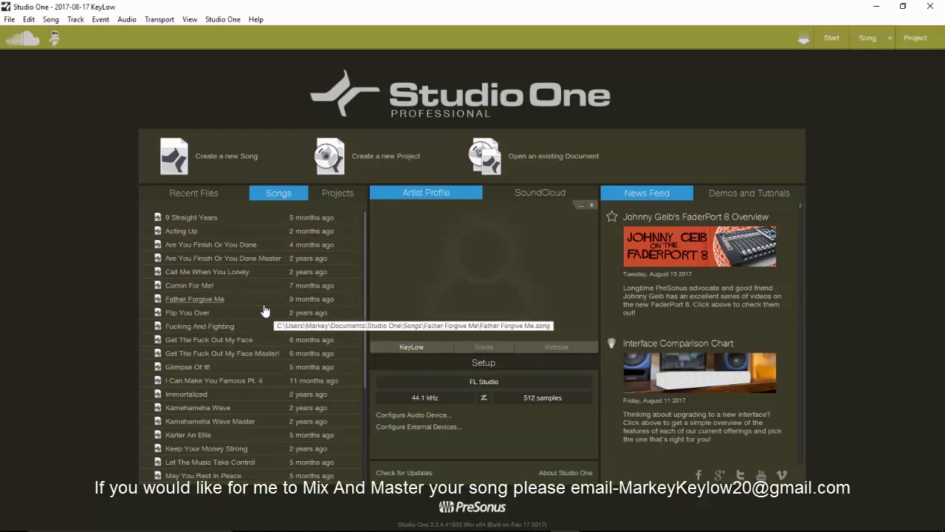
scroll(262, 311, down, 3)
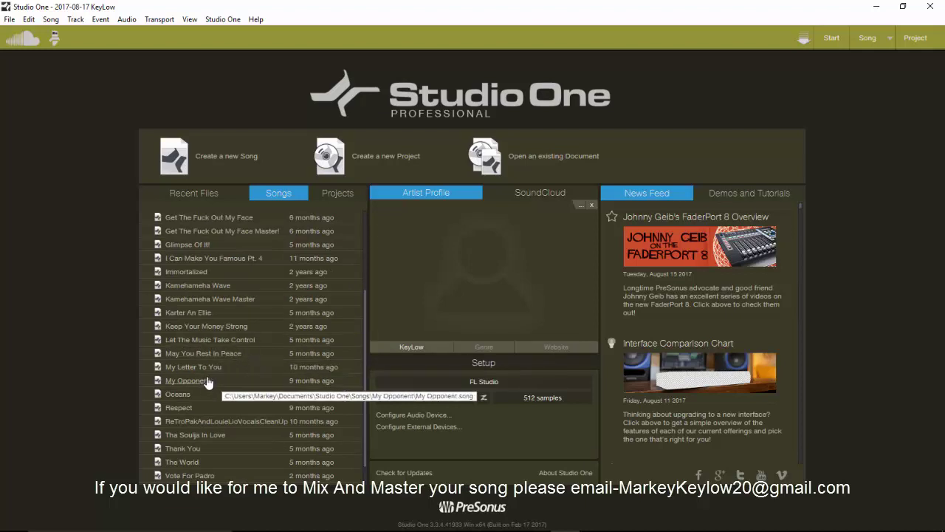
scroll(230, 327, up, 1)
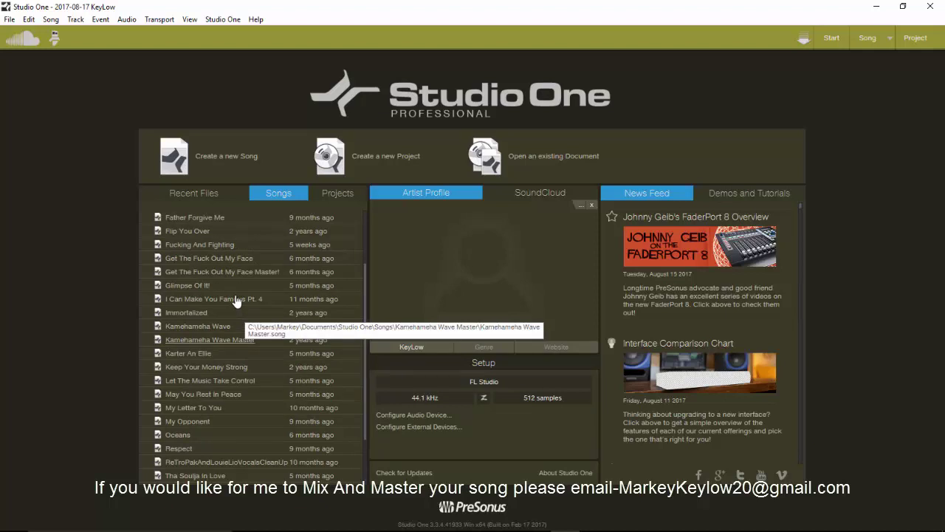
scroll(216, 293, up, 1)
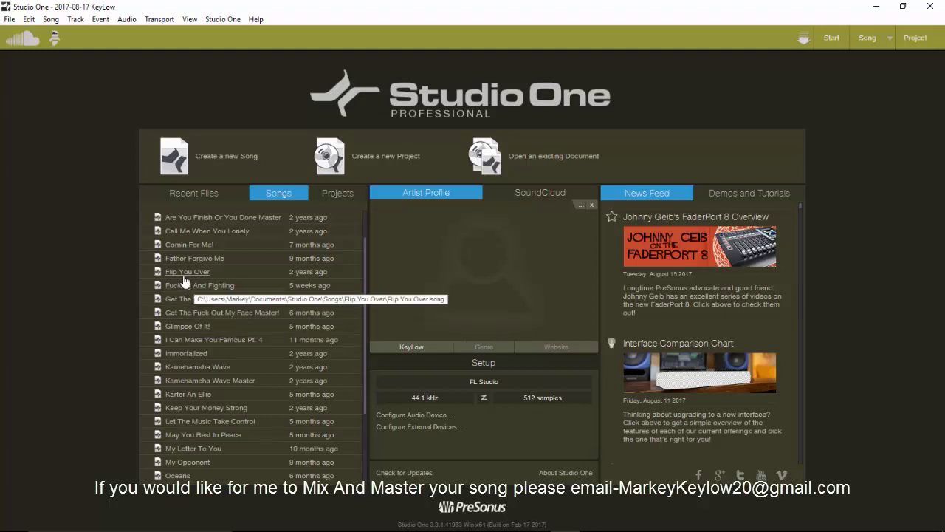
scroll(185, 267, up, 1)
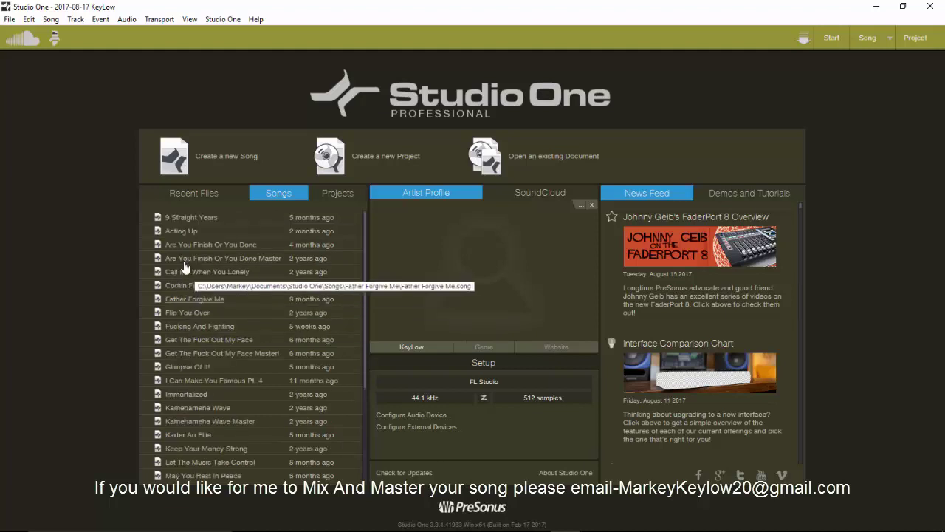
click(230, 246)
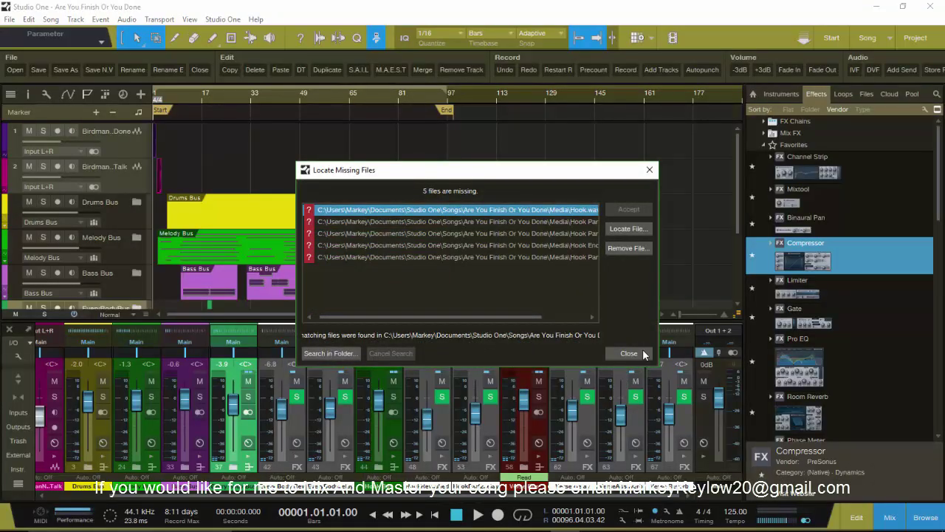
click(629, 353)
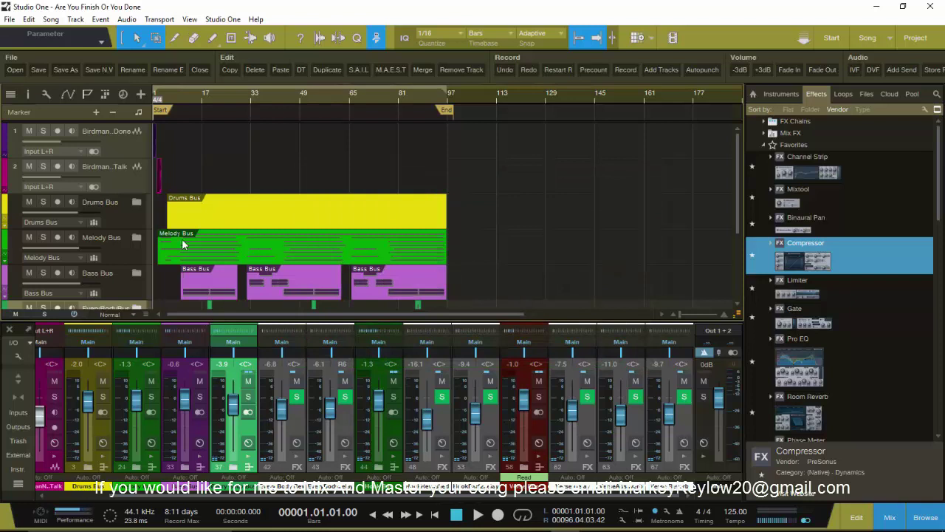
- Add one mono audio track with Input L and route its output to Main
scroll(187, 231, down, 2)
scroll(187, 231, down, 2)
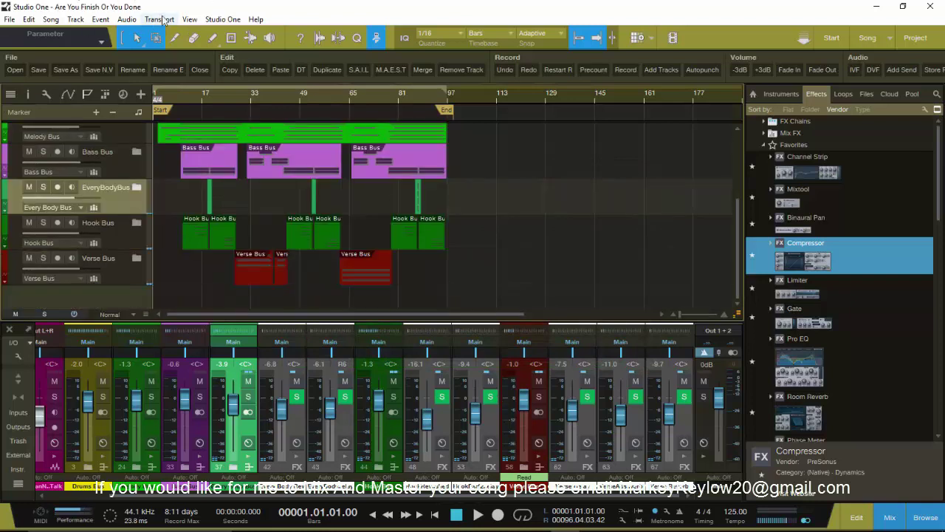
click(83, 22)
click(103, 34)
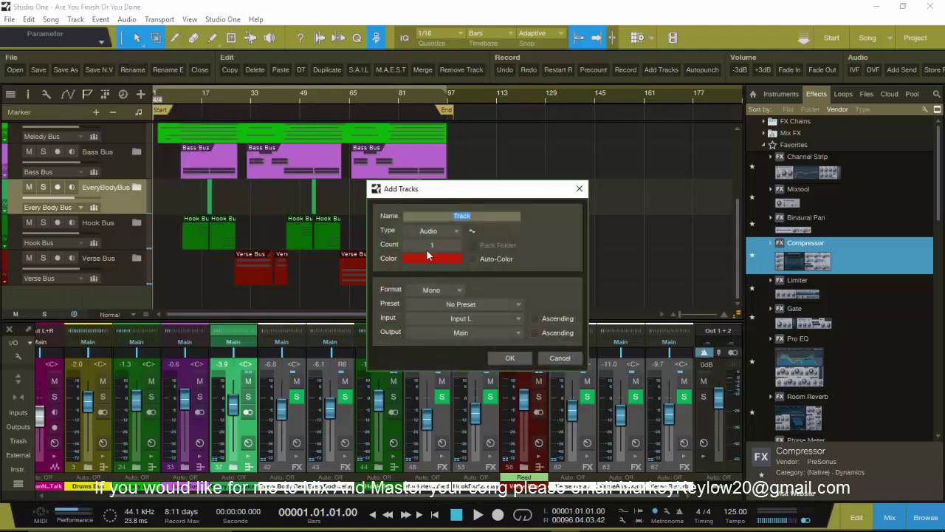
click(512, 357)
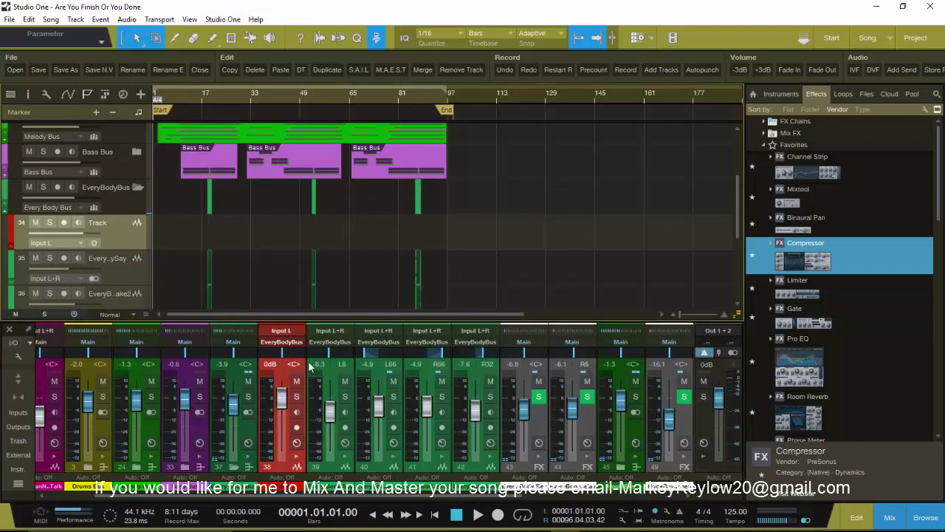
click(288, 344)
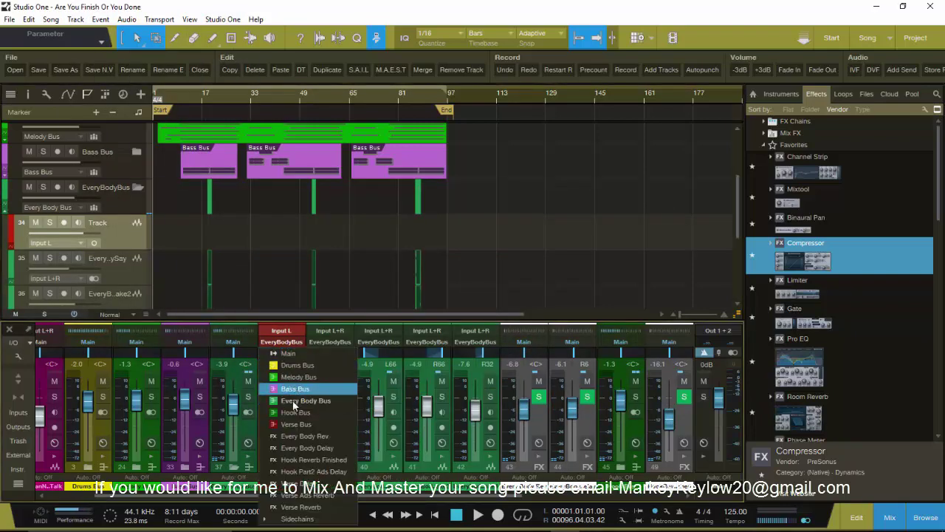
click(288, 354)
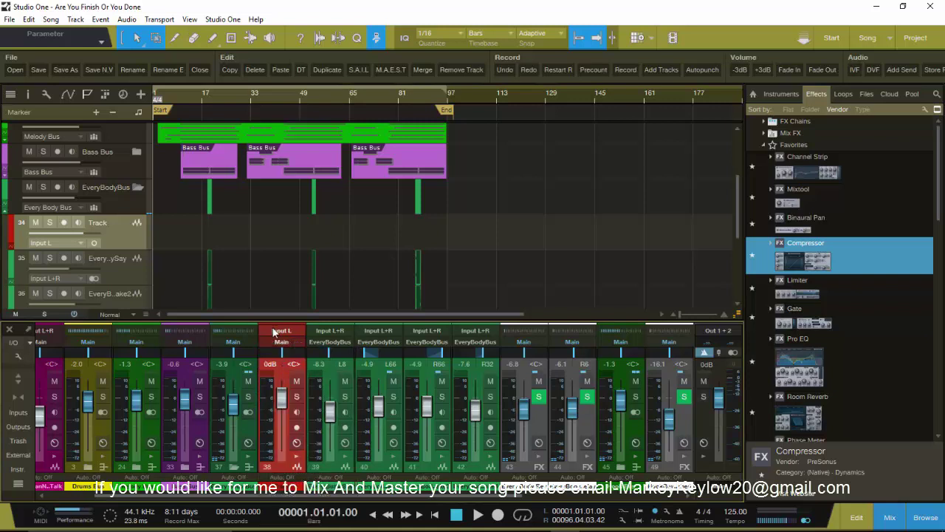
- Arm the new track for recording with input monitoring on, leaving its solo off
click(275, 331)
click(280, 332)
click(296, 398)
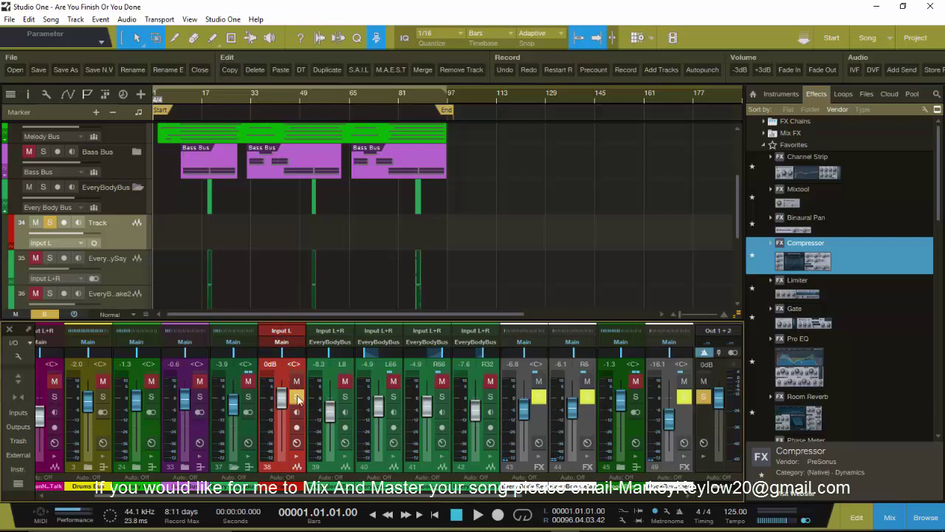
click(295, 398)
click(296, 427)
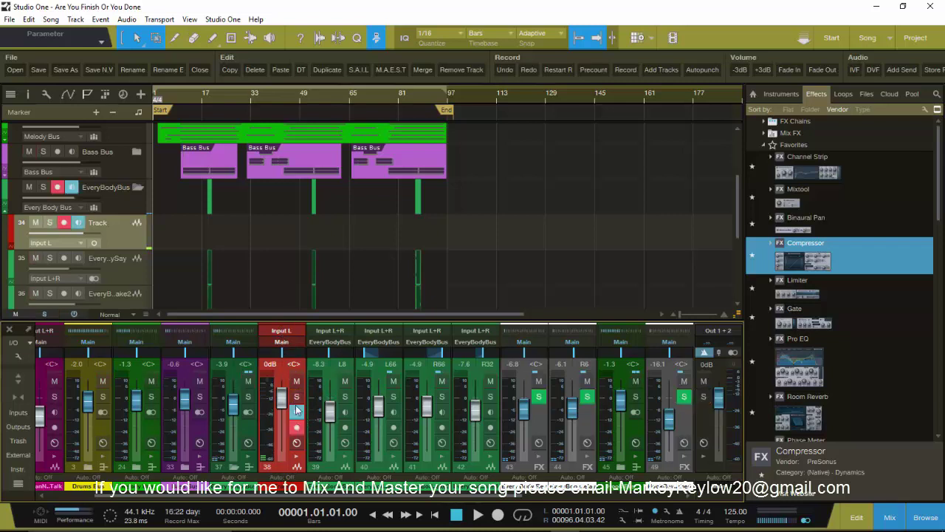
- Move the new track's channel out of the EveryBodyBus group to the end of the mixer, after the verse channels
click(280, 331)
click(279, 334)
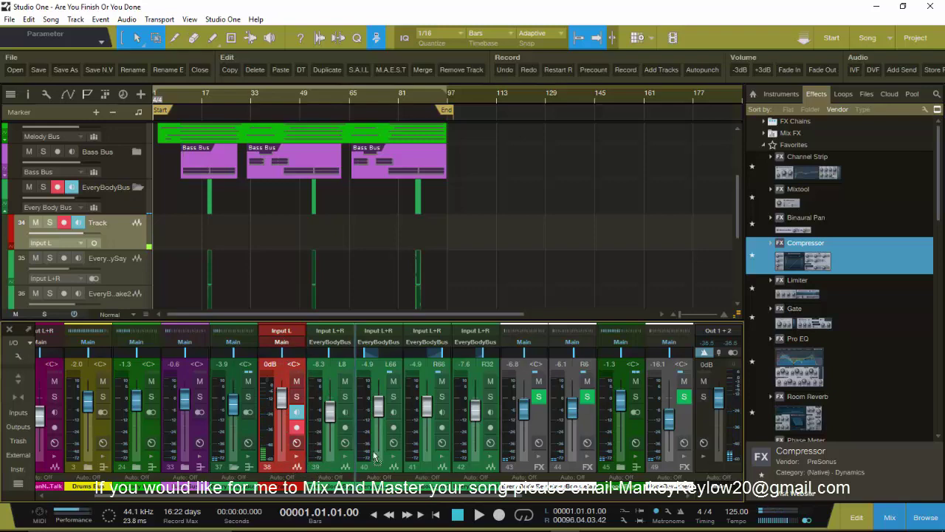
scroll(707, 415, right, 1)
scroll(710, 412, right, 5)
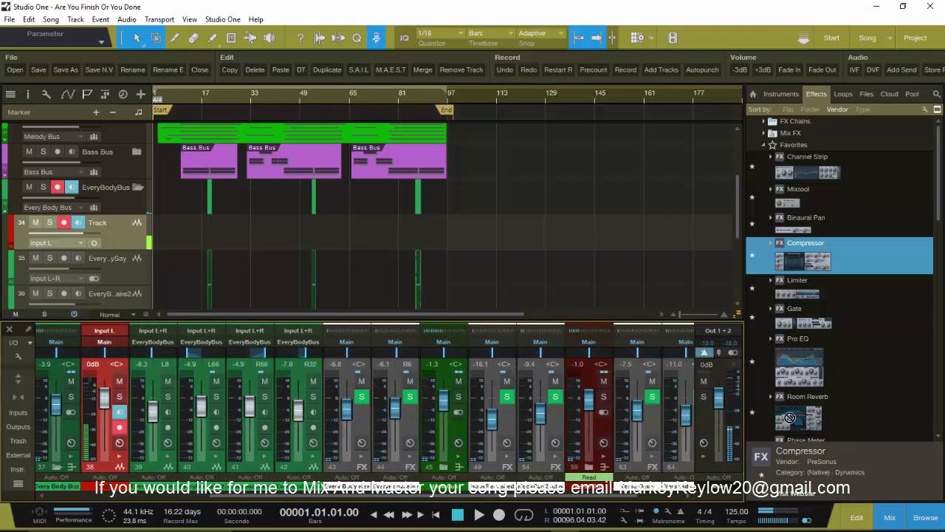
click(692, 435)
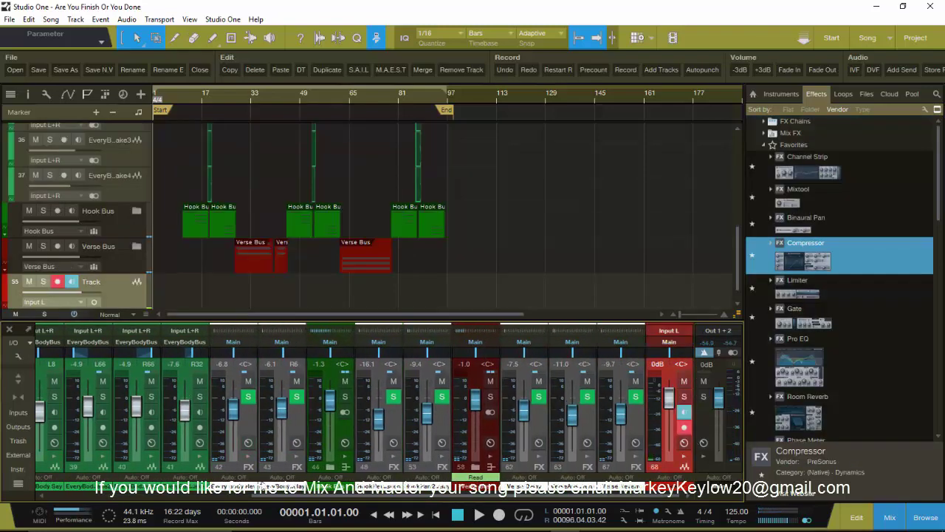
- Play the song from bar 27 to hear the start of the verse while viewing the verse channels, and stop playback
scroll(267, 505, left, 5)
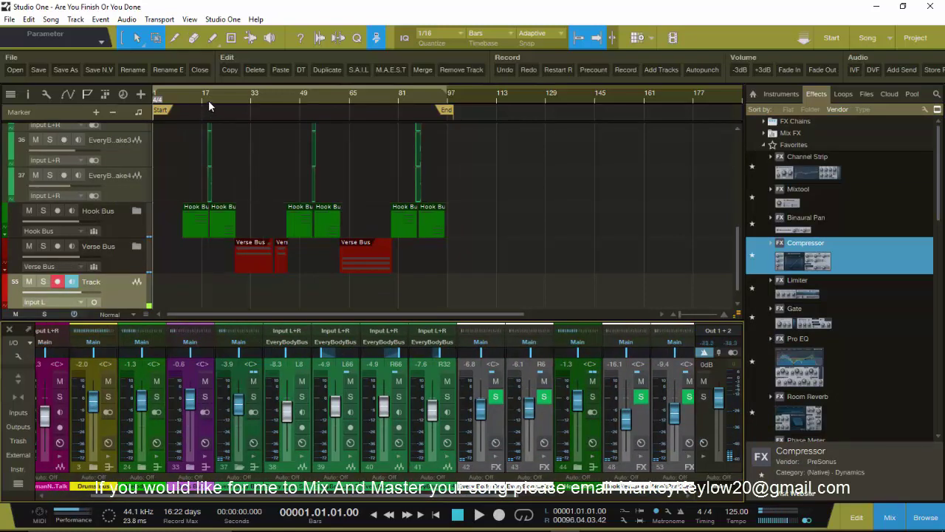
scroll(222, 100, up, 5)
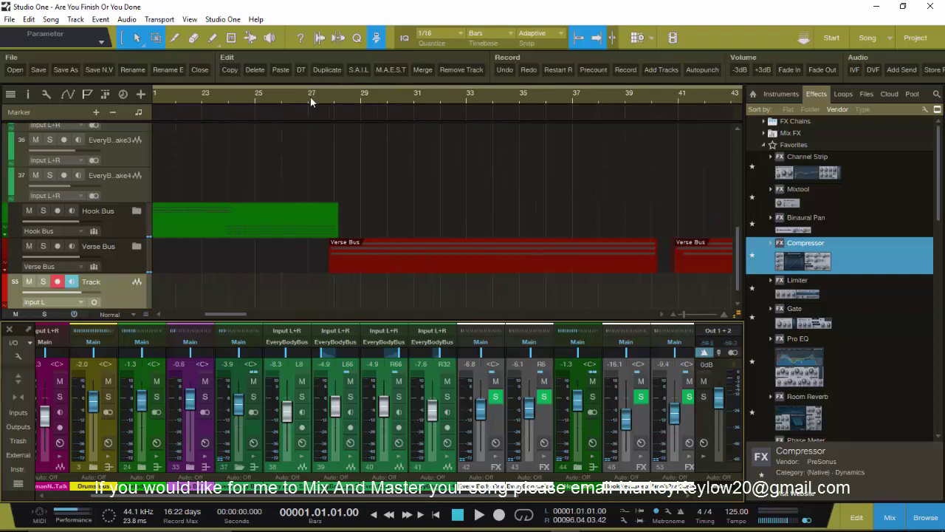
click(310, 95)
key(space)
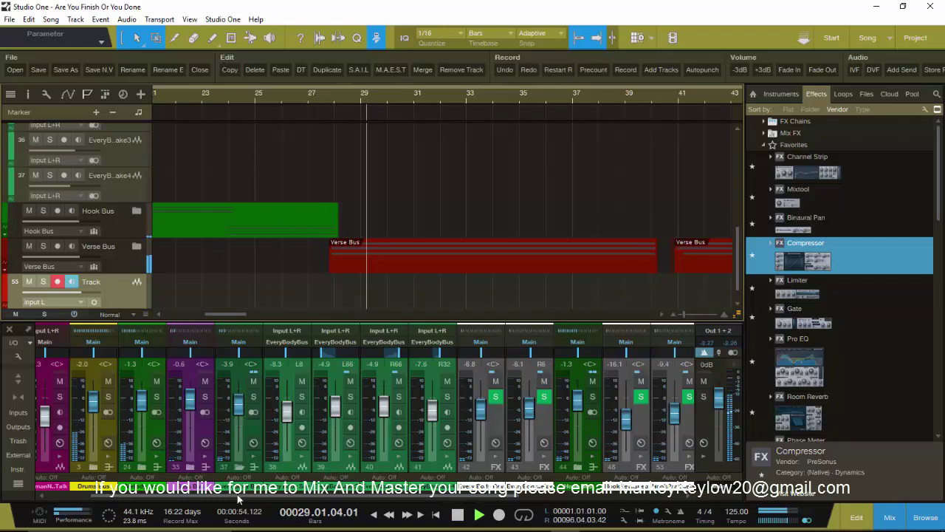
scroll(286, 499, right, 1)
drag(287, 499, 436, 499)
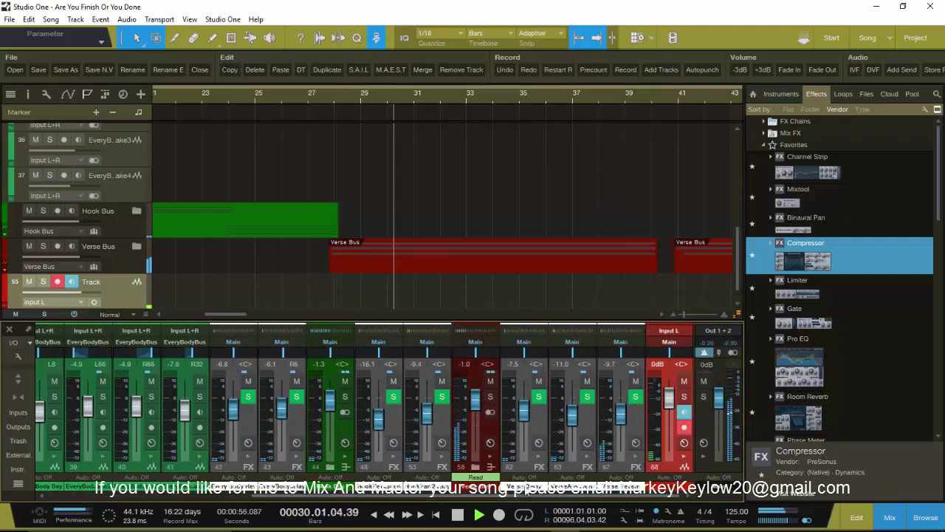
key(space)
- Expand the Verse Bus folder and show the inserts and sends of its first Verse channel
click(137, 246)
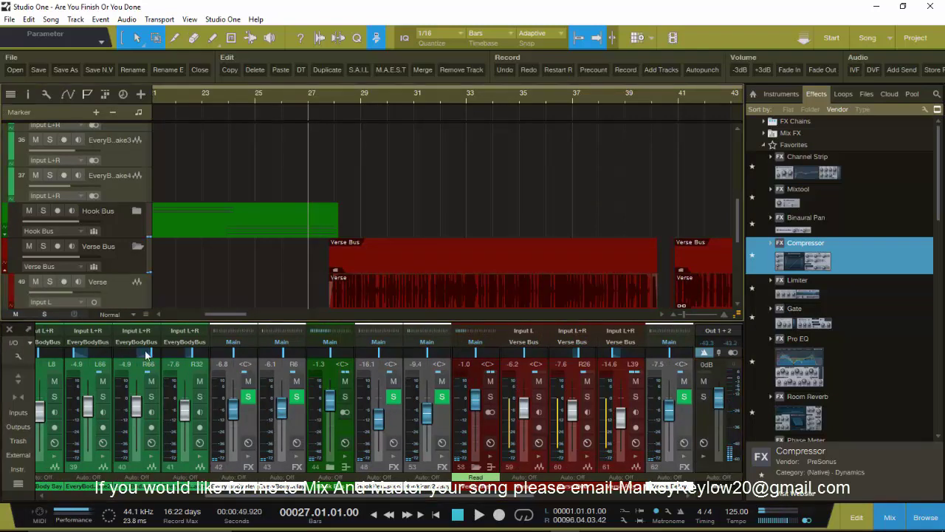
drag(262, 503, 419, 505)
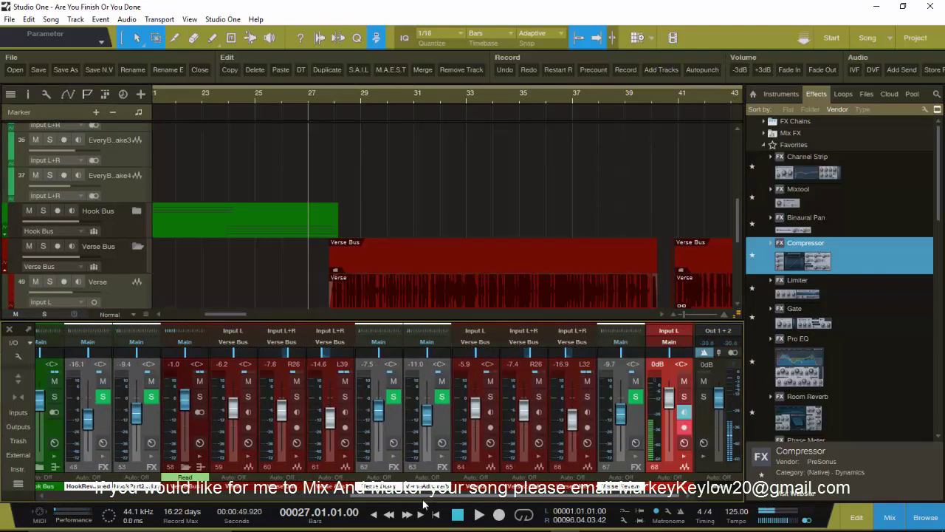
click(247, 454)
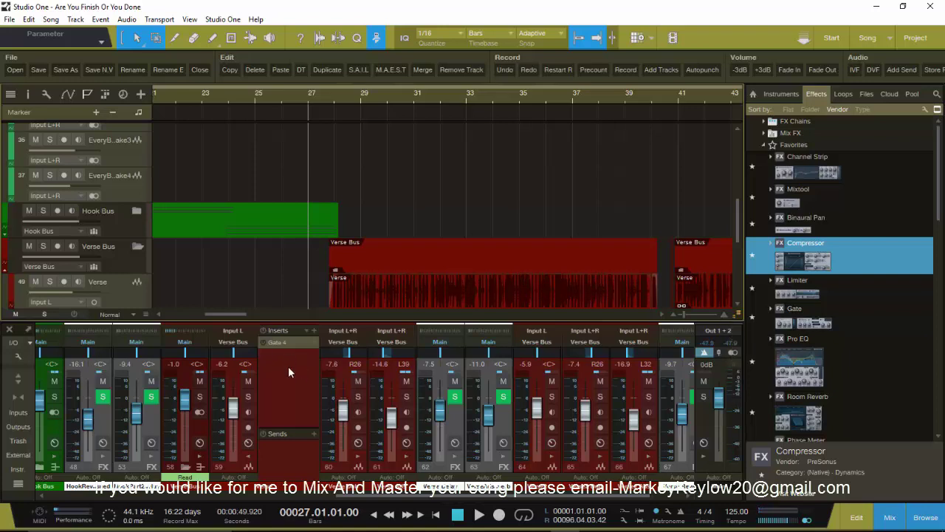
scroll(330, 478, right, 1)
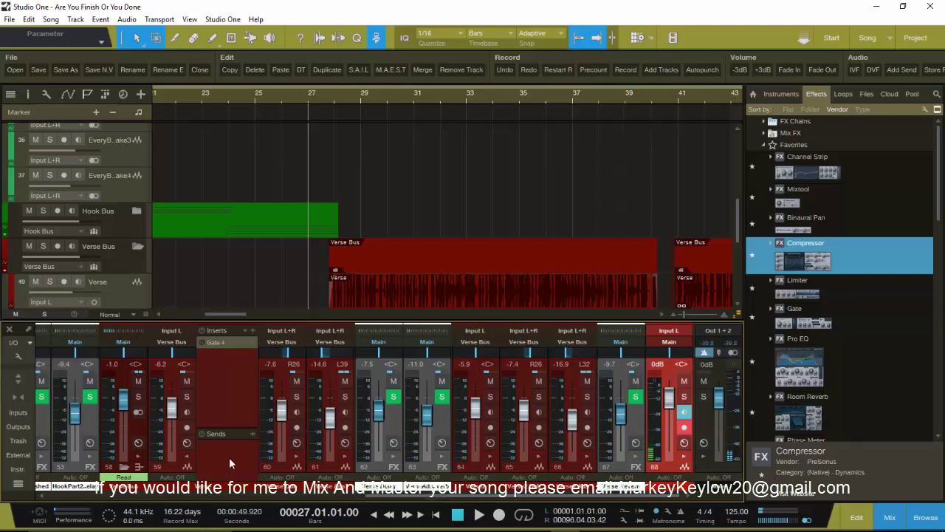
- Add a send from the first Verse channel to a new FX channel and place that channel directly beside it
click(254, 432)
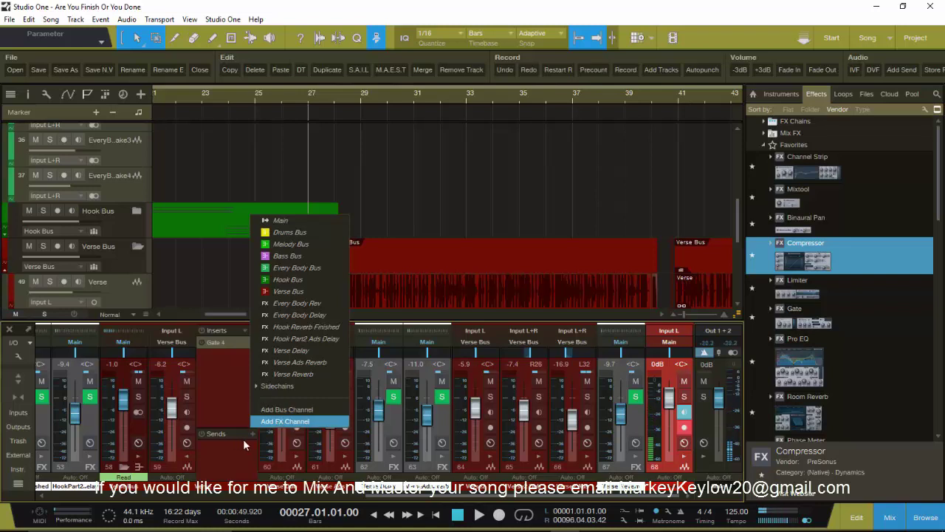
click(266, 422)
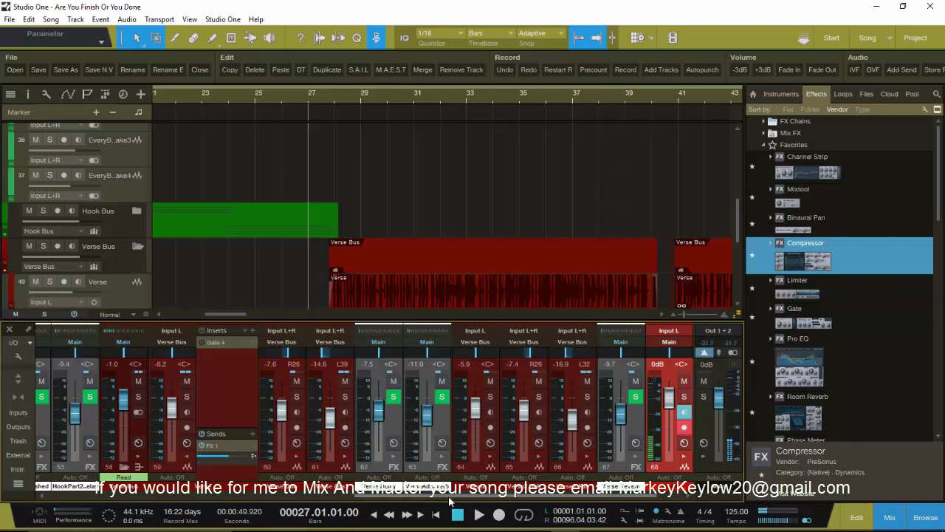
scroll(450, 501, right, 2)
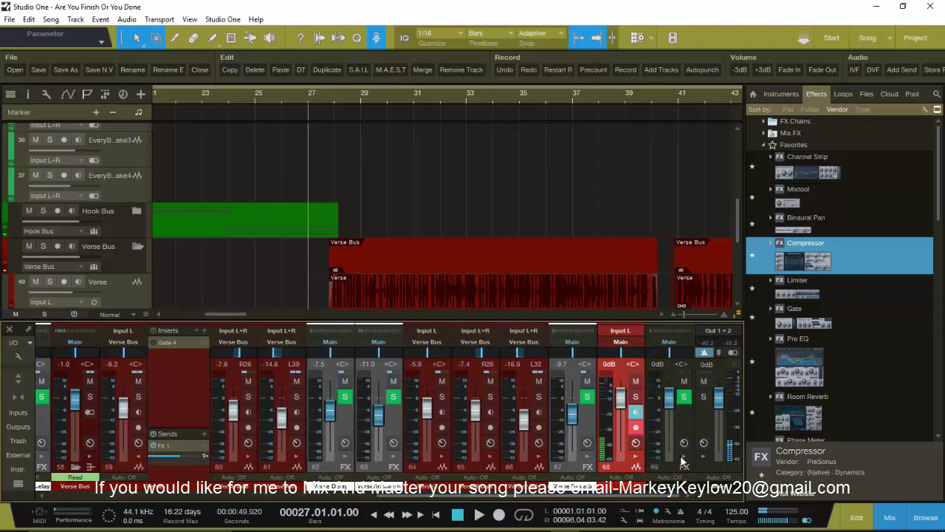
click(653, 479)
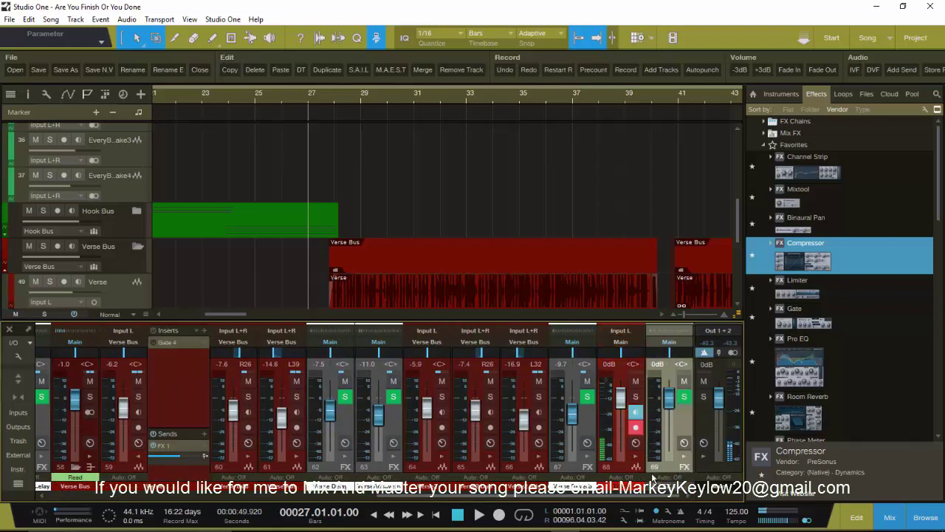
drag(653, 478, 214, 488)
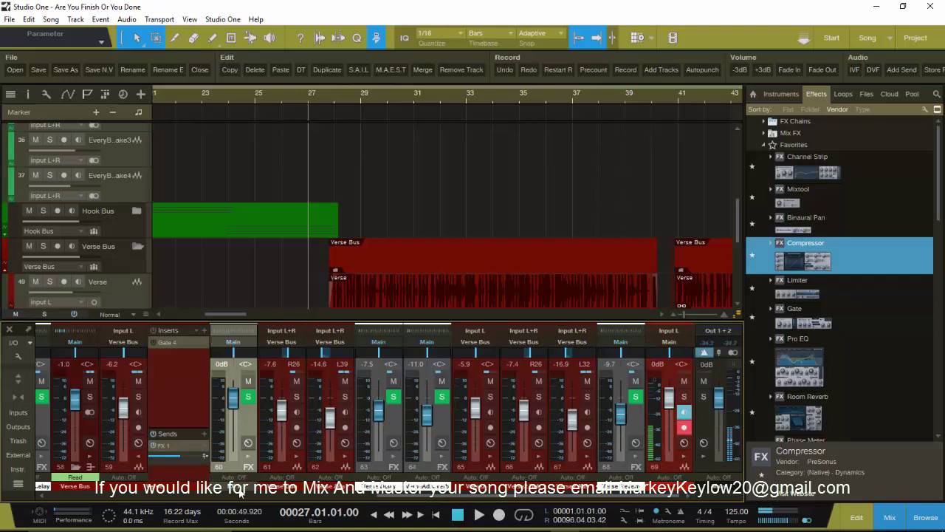
- Rename the new FX channel as P Verse
click(238, 487)
click(238, 489)
key(Return)
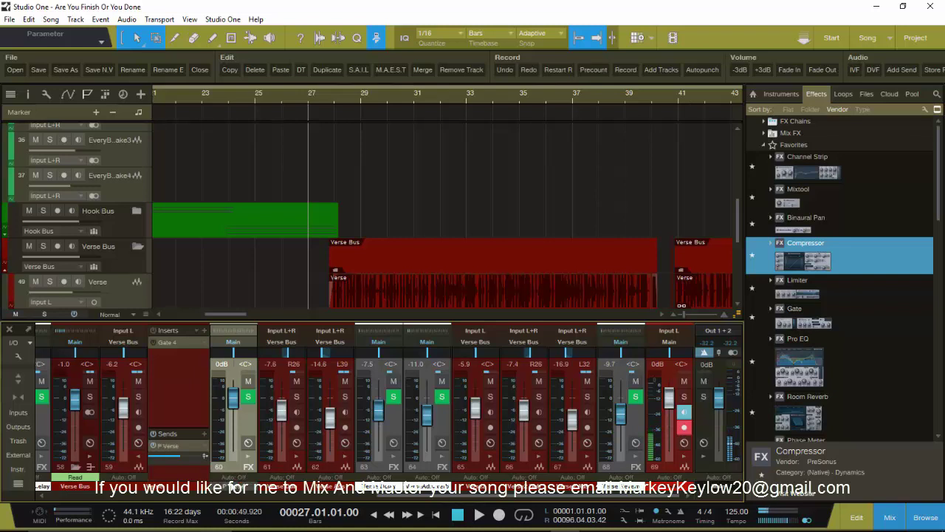
- Insert the Waves CLA-2A Stereo compressor from the favorite effects on the P Verse channel
click(248, 463)
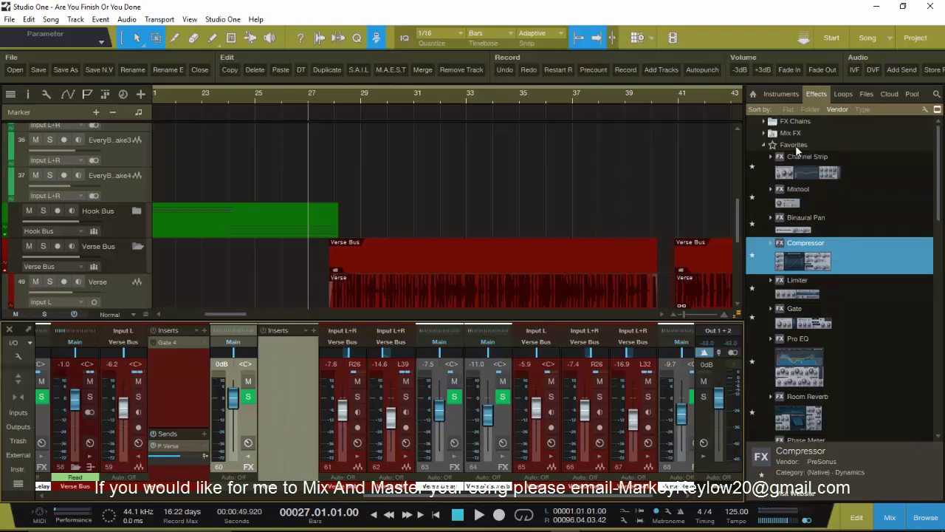
click(796, 144)
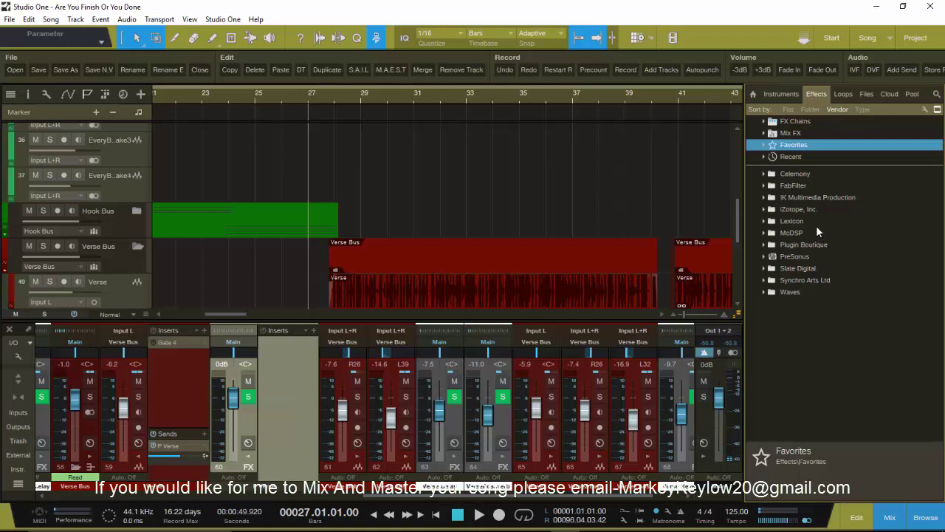
click(789, 292)
click(790, 292)
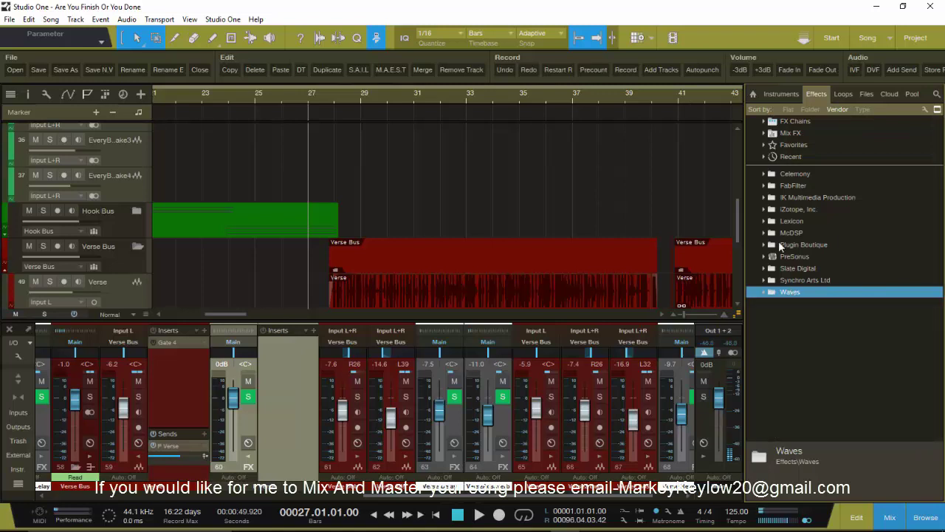
click(792, 145)
scroll(857, 236, down, 8)
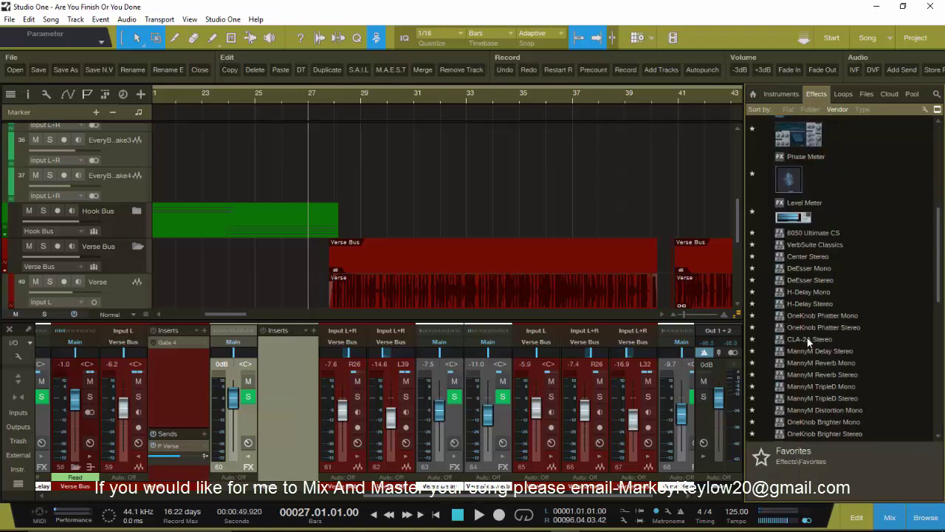
drag(809, 339, 291, 377)
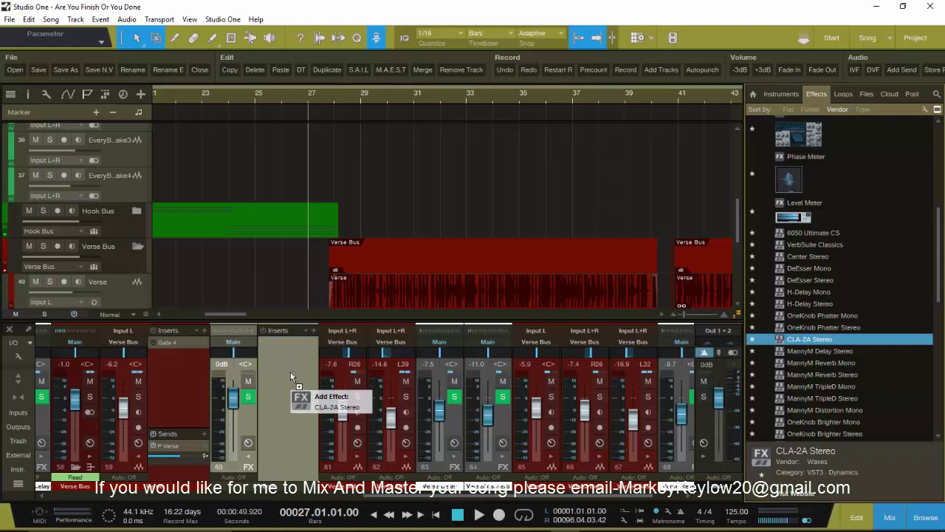
drag(291, 377, 291, 376)
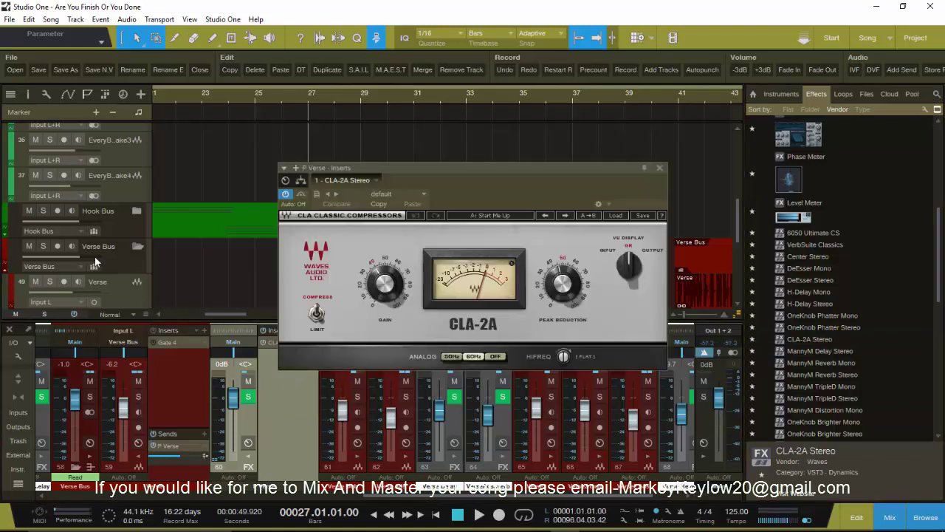
- Set the CLA-2A's Peak Reduction on the P Verse channel to about 60
scroll(106, 249, down, 1)
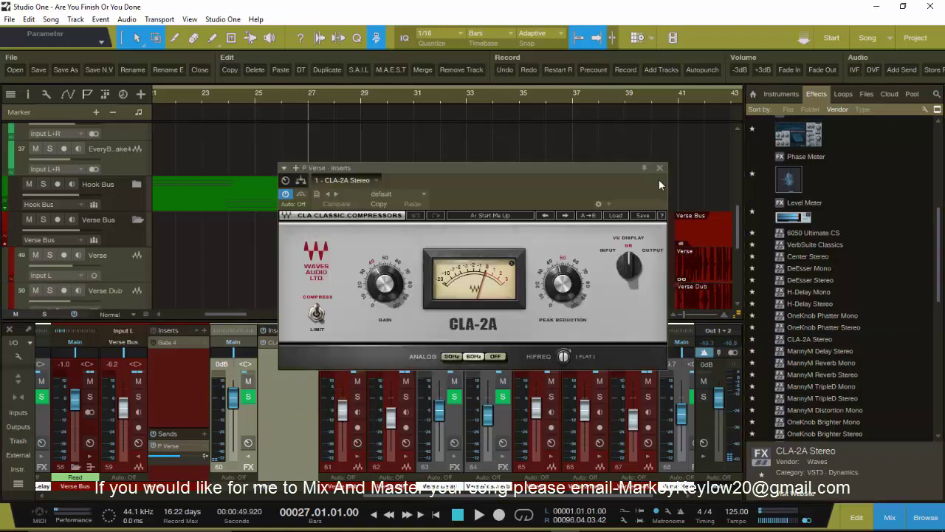
click(660, 169)
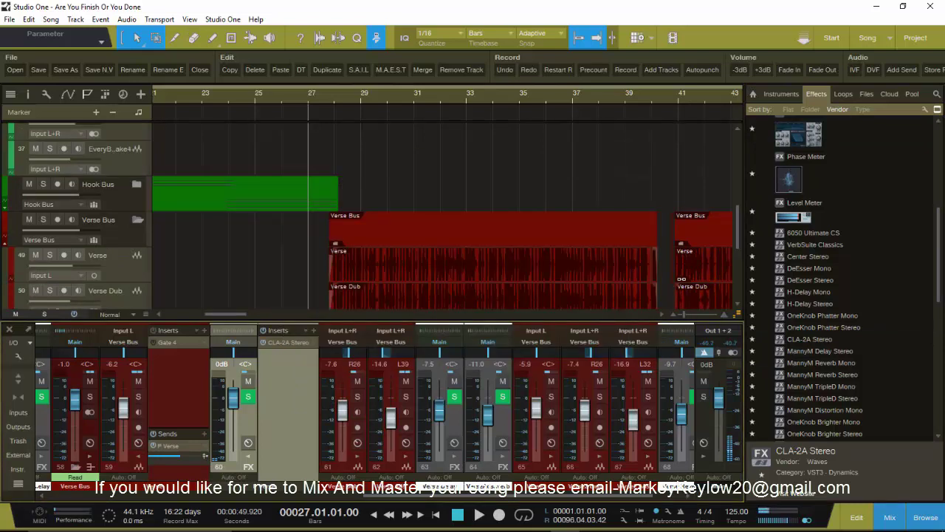
click(279, 342)
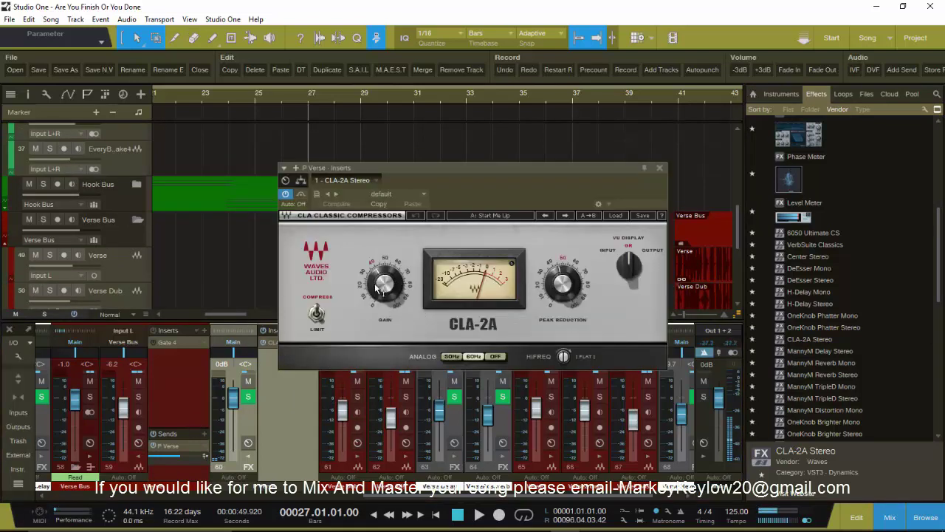
drag(565, 292, 566, 284)
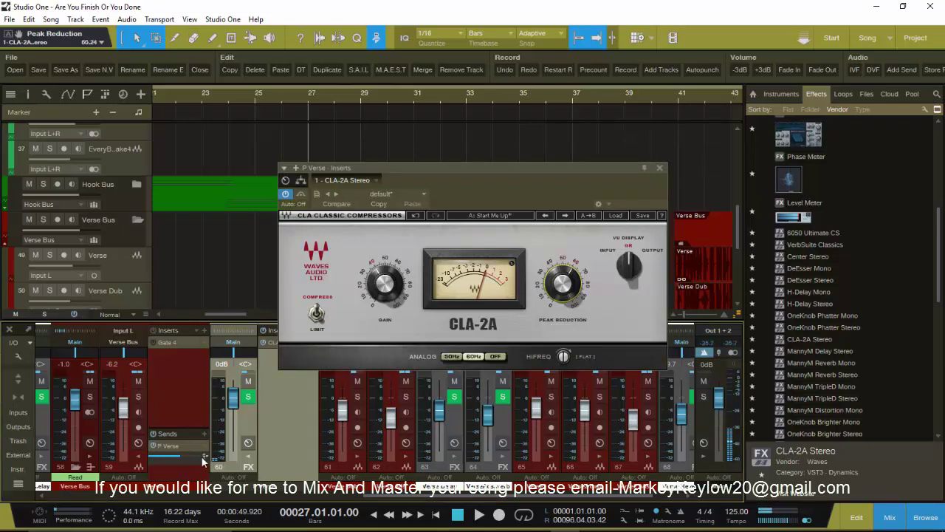
- Make the Verse channel's P Verse send pre-fader, solo the channel and pull its fader down to minus infinity during playback
click(138, 397)
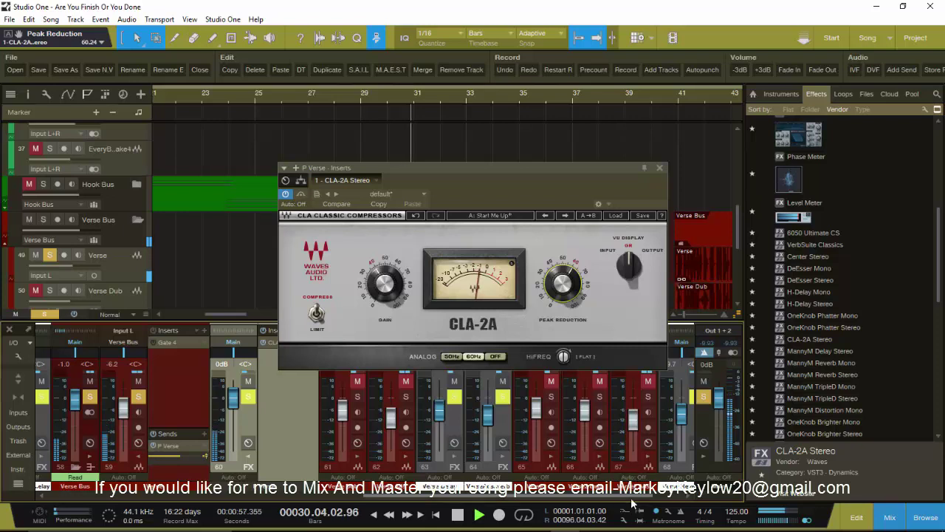
scroll(632, 504, right, 1)
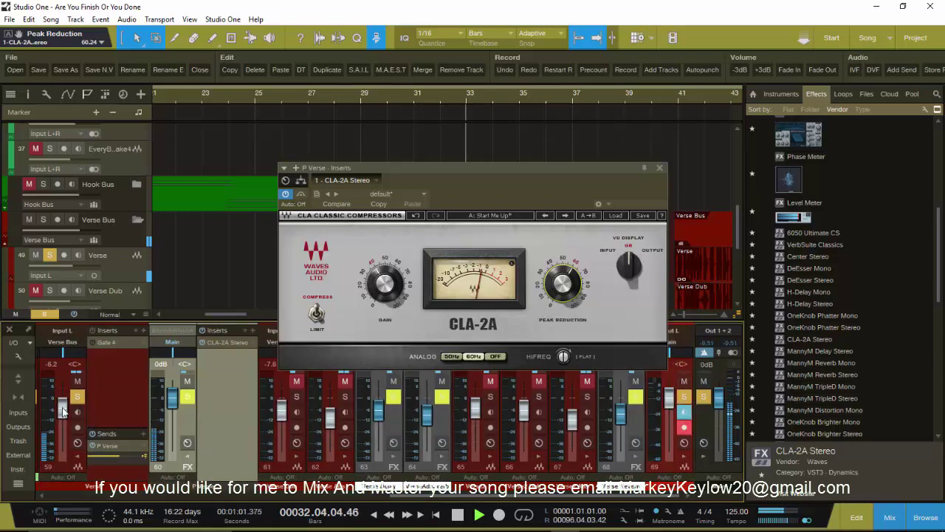
drag(63, 411, 66, 503)
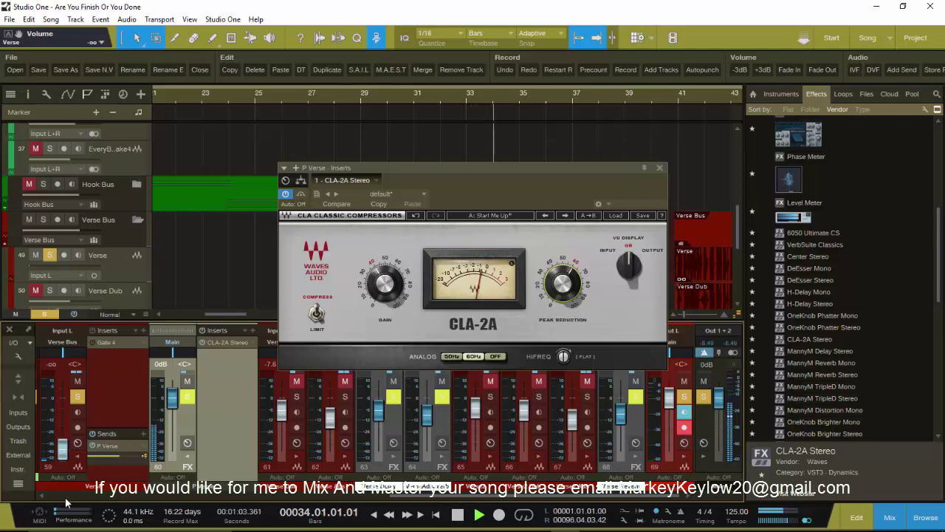
- Set the CLA-2A's Gain to about 34.4 and Peak Reduction to about 91.2, and turn its Analog setting off
mouse_move(563, 283)
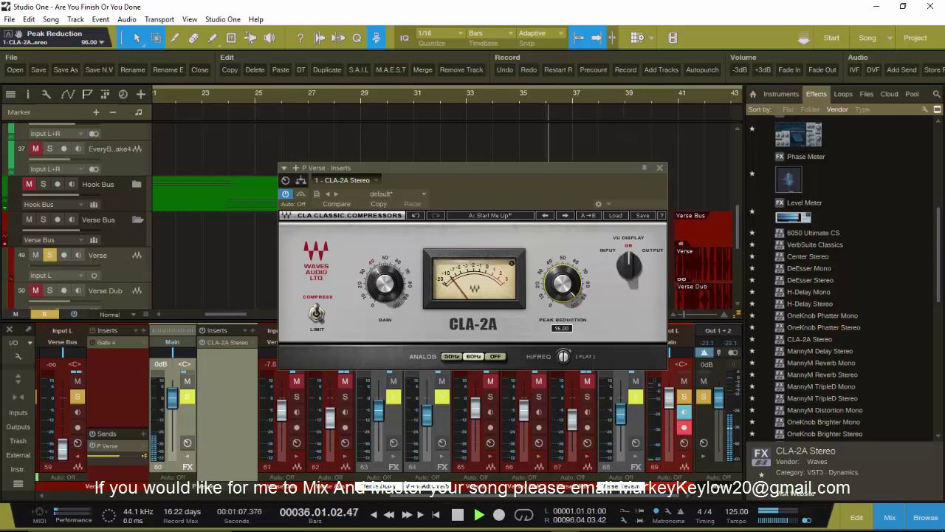
mouse_move(381, 288)
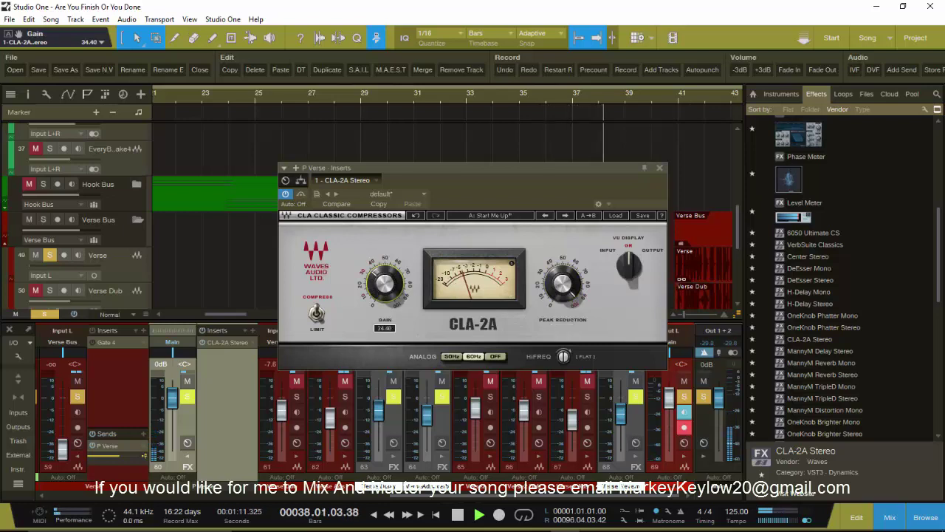
drag(563, 281, 563, 283)
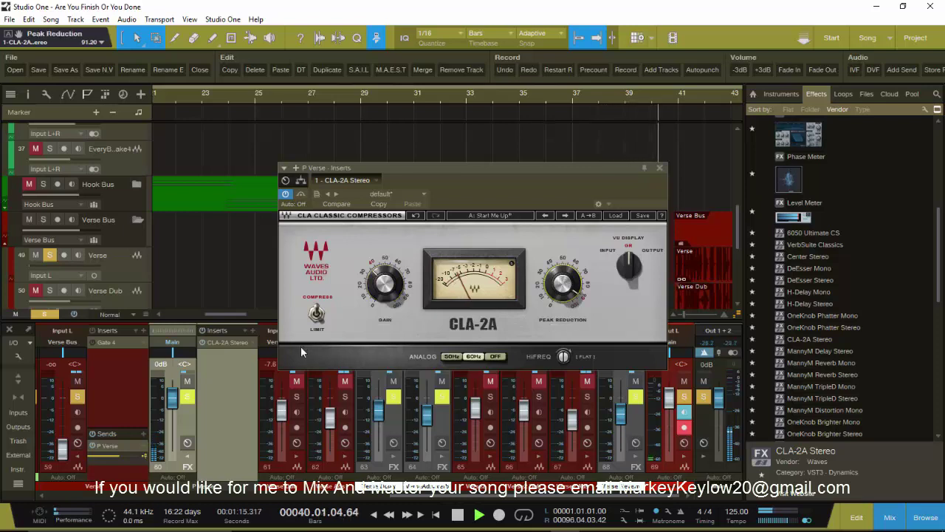
click(495, 356)
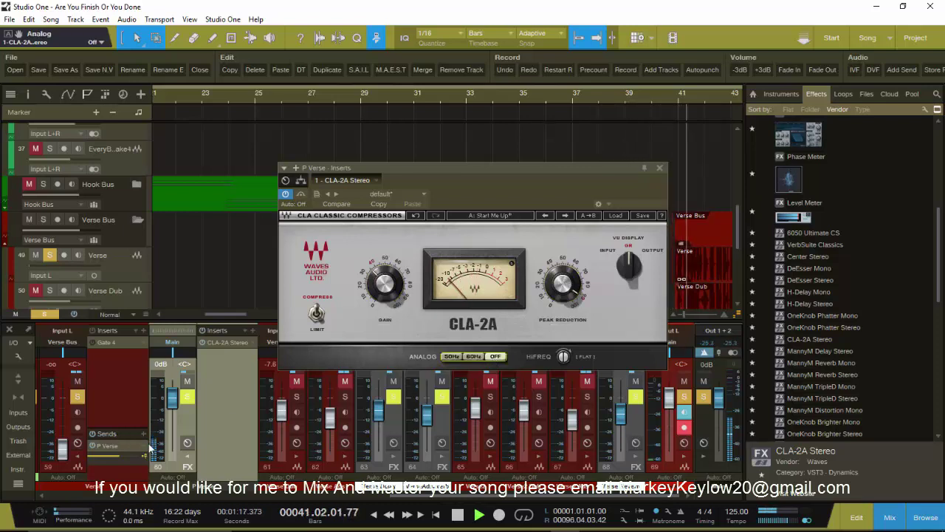
- Set the P Verse send level to about -13.7 dB and raise the Verse channel's fader to about +1.2 dB
scroll(116, 454, up, 5)
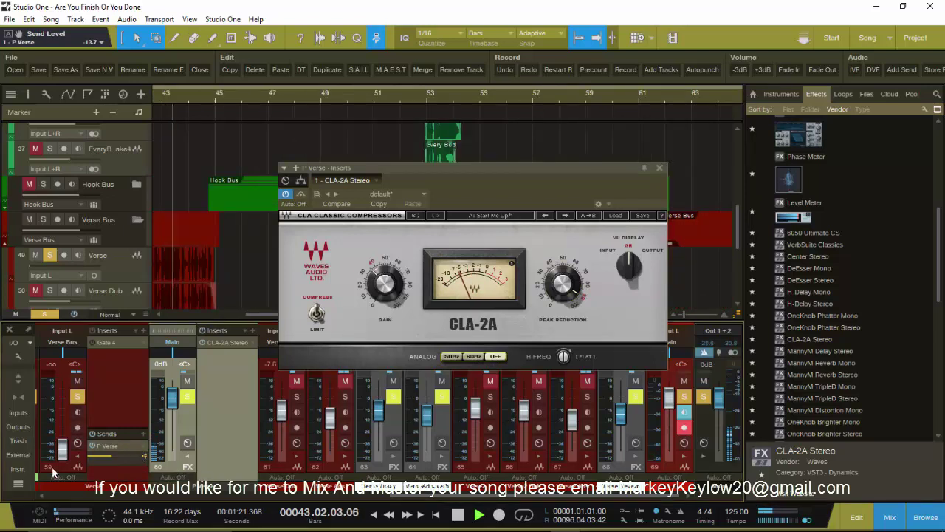
drag(62, 447, 59, 400)
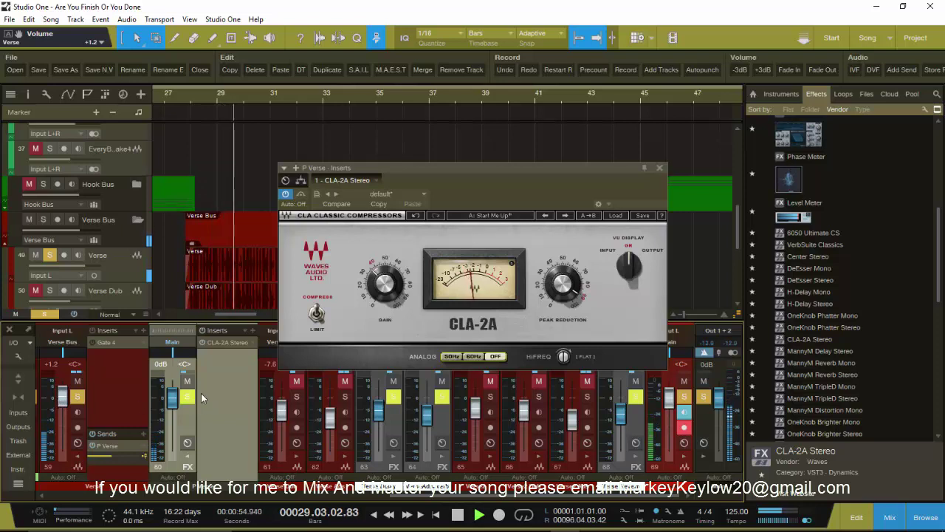
- Stop playback and solo the Verse channel together with the instrumental, Drums, Melody, Bass and Every Body channels
click(45, 314)
key(space)
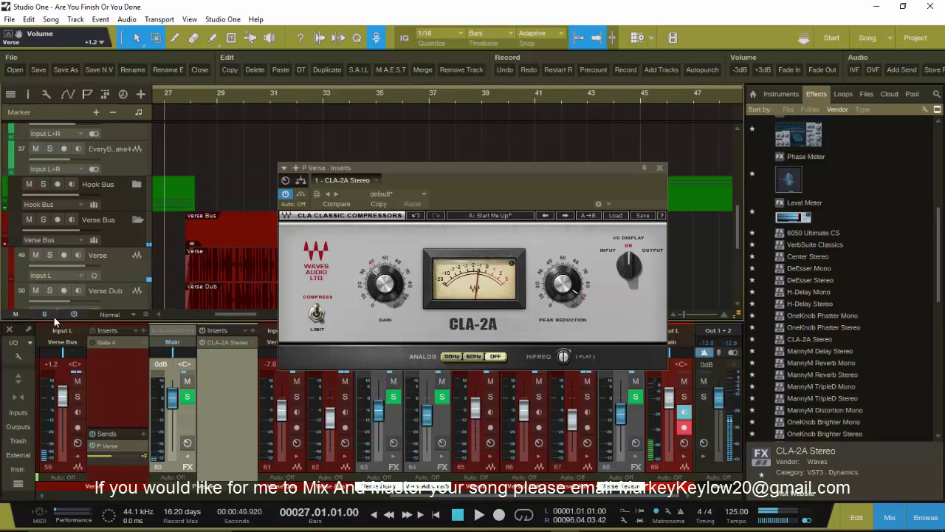
click(77, 400)
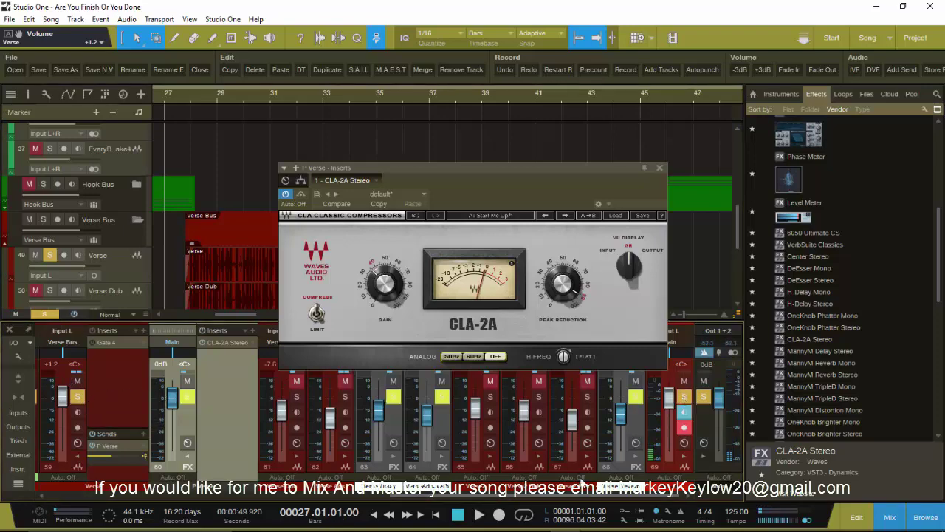
drag(499, 499, 148, 499)
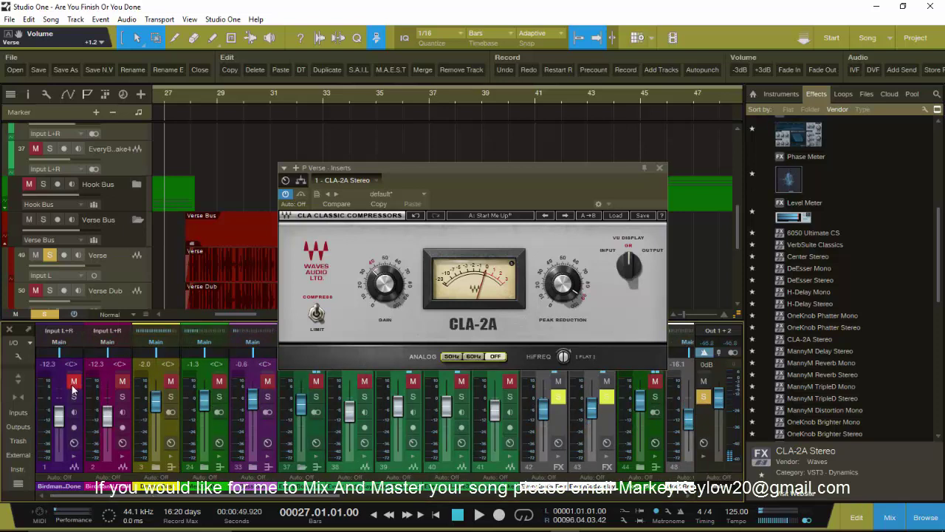
drag(74, 387, 433, 374)
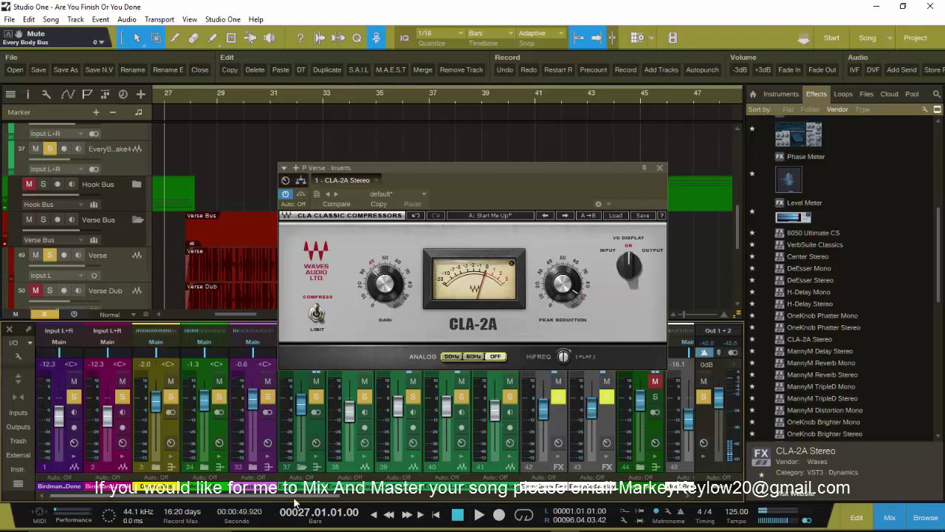
- Play from bar 27, set the Verse fader to about +3.1 dB and the P Verse fader to about -27.7 dB, and close the compressor
drag(296, 501, 413, 503)
key(space)
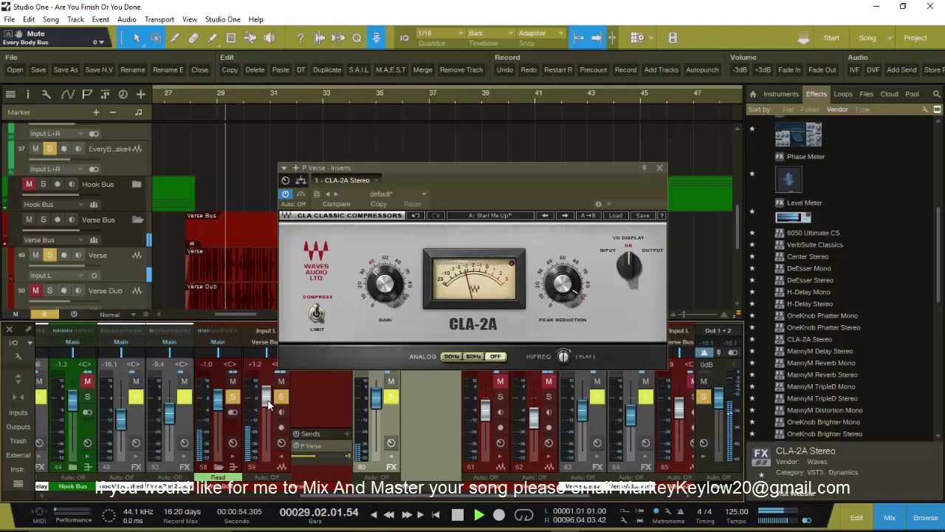
drag(376, 399, 385, 425)
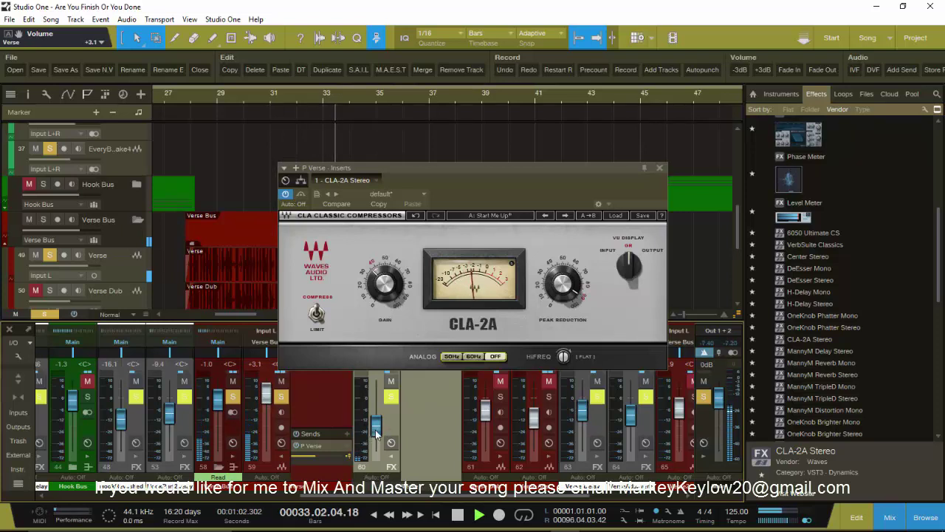
drag(371, 432, 376, 438)
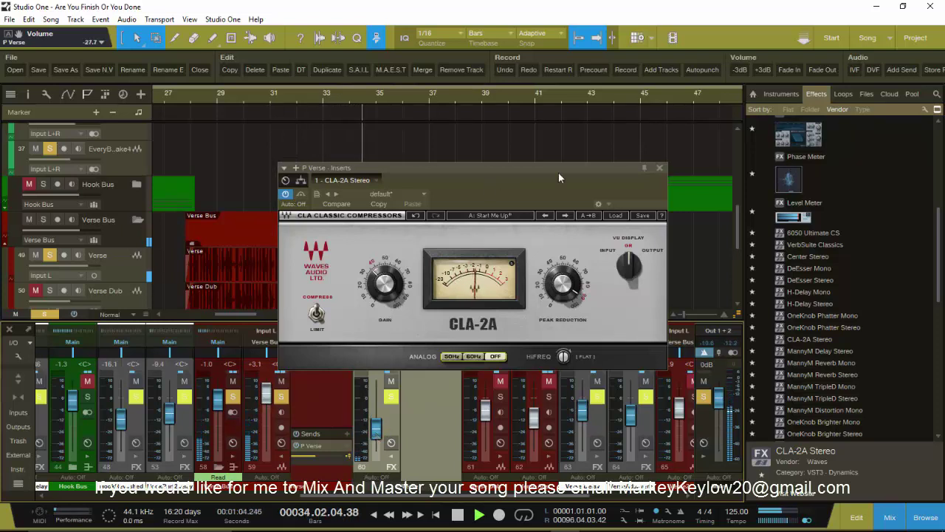
click(429, 423)
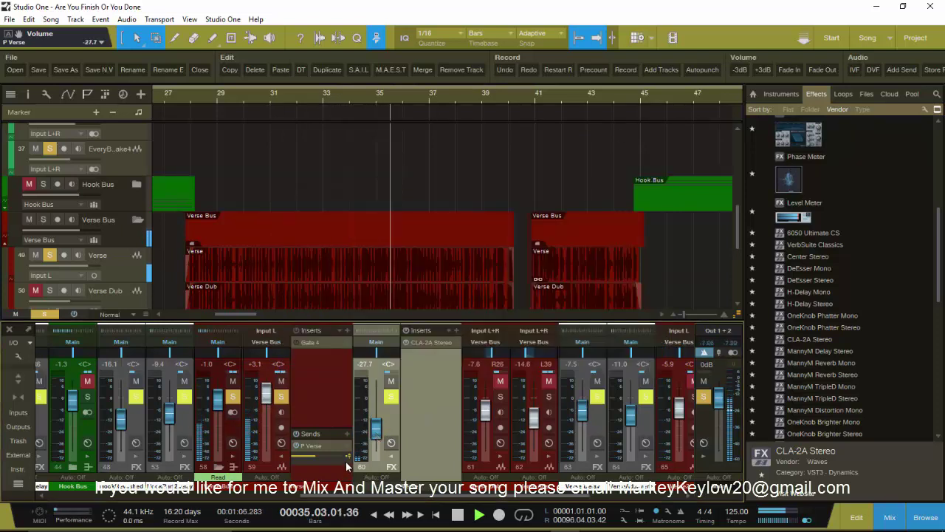
- Try a lower P Verse fader level of about -33.6 dB during playback, and settle it at about -27 dB
drag(376, 428, 395, 437)
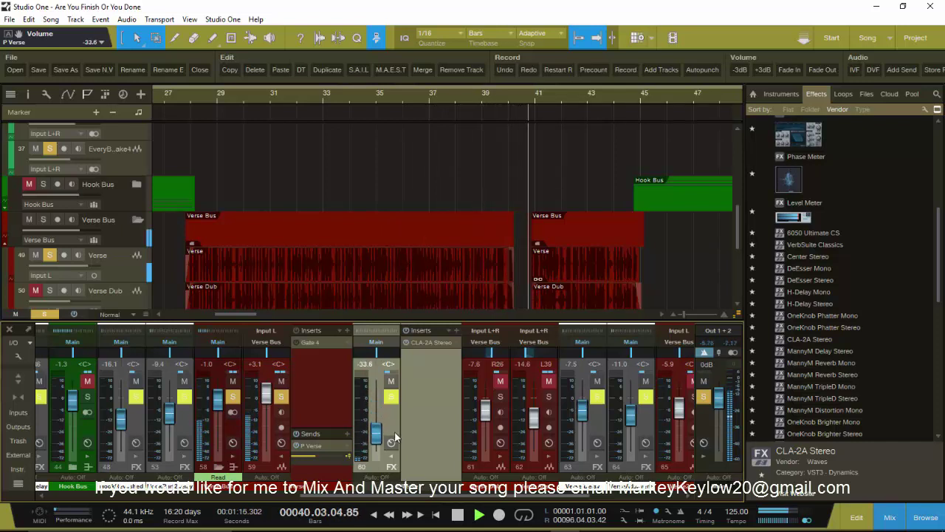
drag(395, 437, 395, 427)
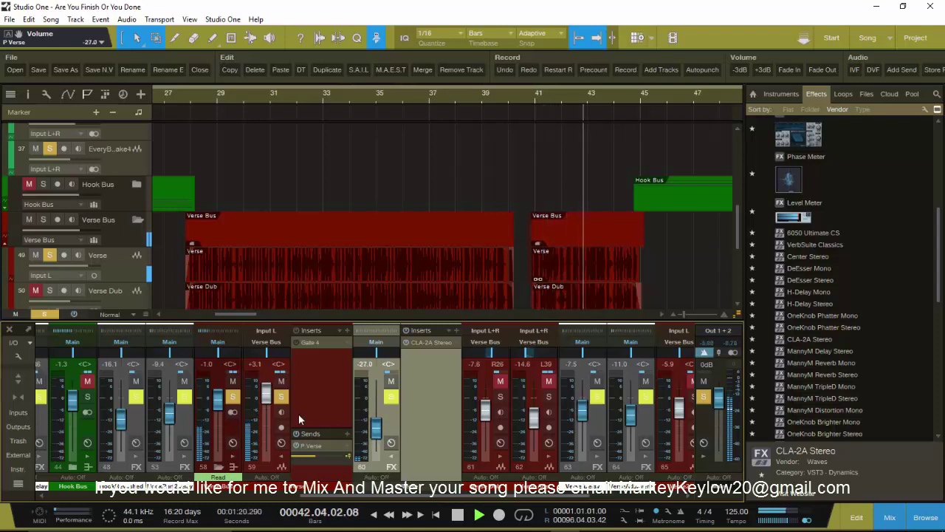
- During playback, set the Verse fader to about -2.8 dB and the P Verse fader to about -10.9 dB
drag(269, 401, 276, 416)
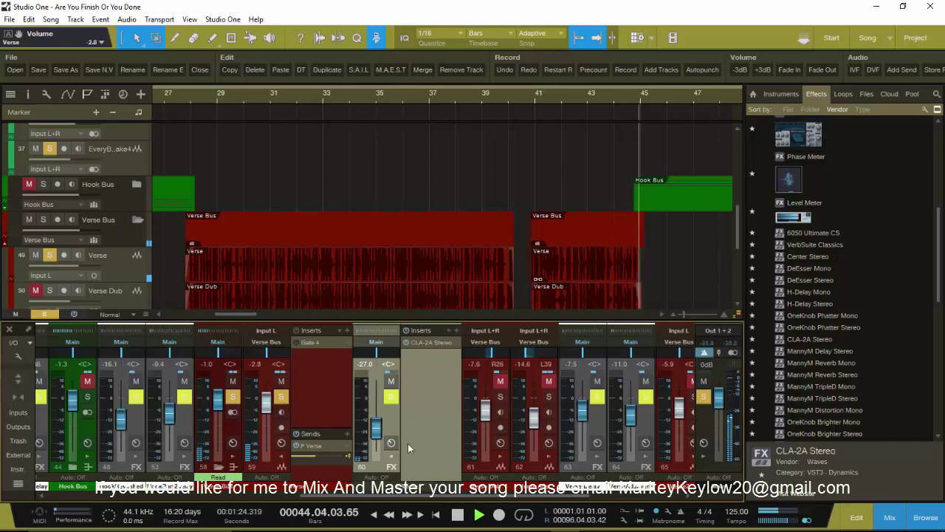
drag(379, 430, 379, 429)
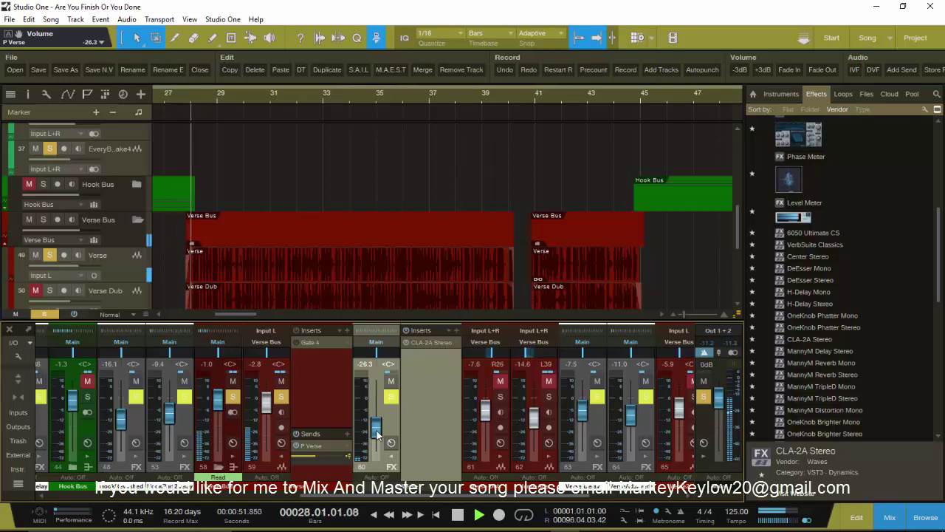
drag(376, 429, 375, 421)
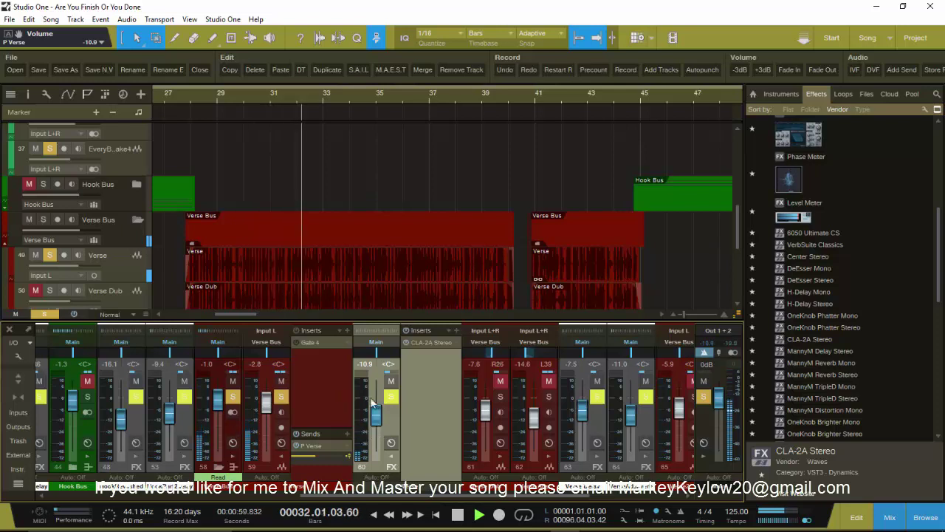
- Mute the Verse channel to audition P Verse alone, vary its fader between about -1.3 and +10.0 dB, and stop playback
drag(380, 427, 364, 373)
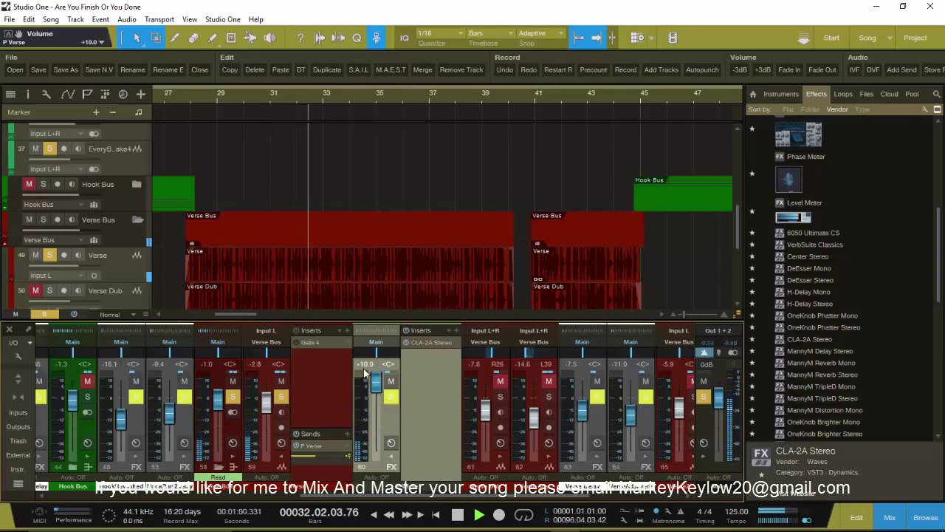
click(281, 381)
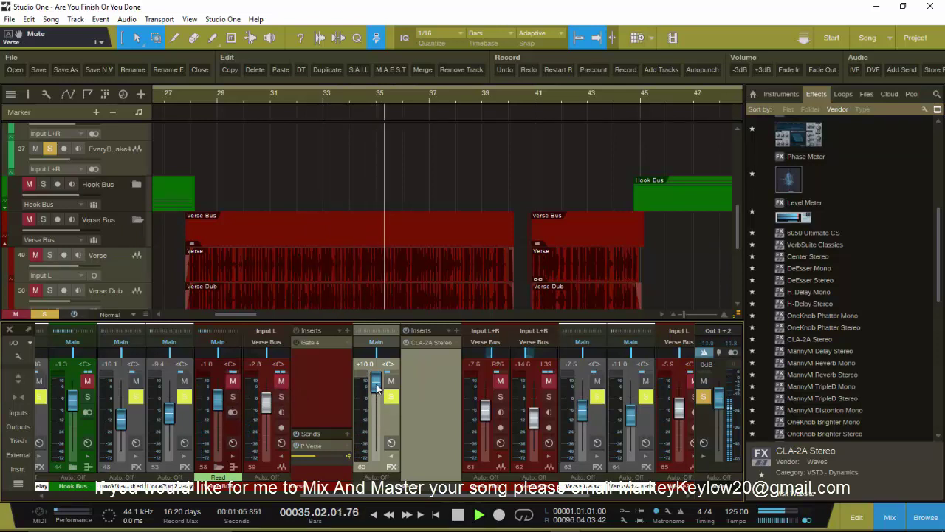
mouse_move(375, 412)
mouse_down()
mouse_move(388, 457)
mouse_move(377, 398)
mouse_up()
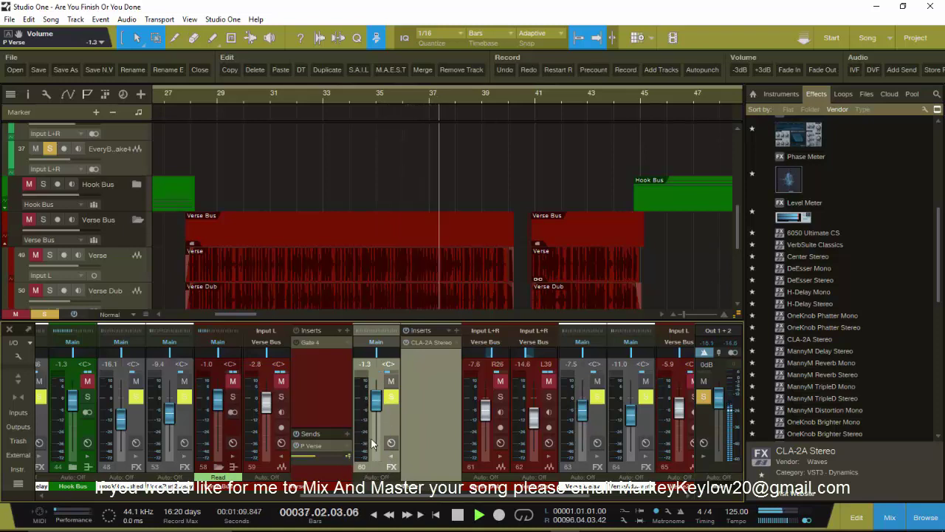
drag(377, 398, 378, 375)
key(space)
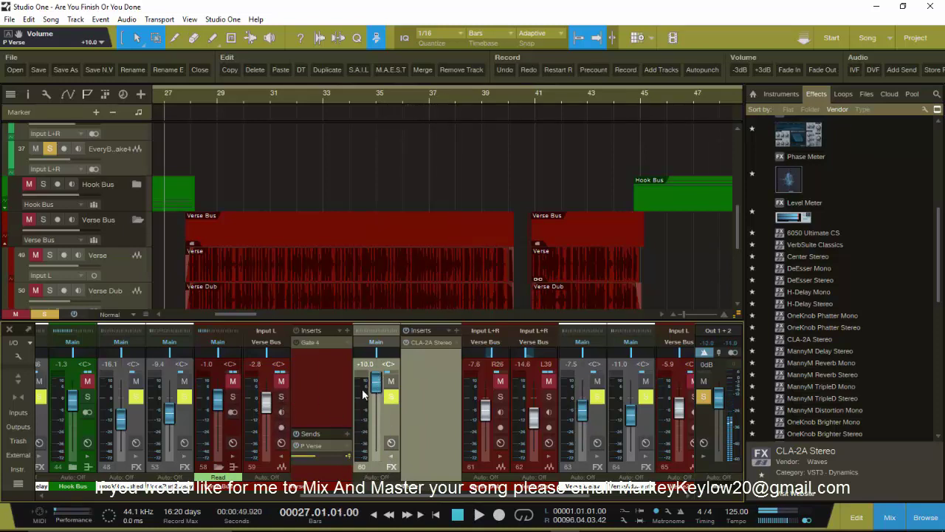
- Solo the Verse Bus and Verse channels, playing from bar 27, and mute the verse dub channel panned L39
click(233, 394)
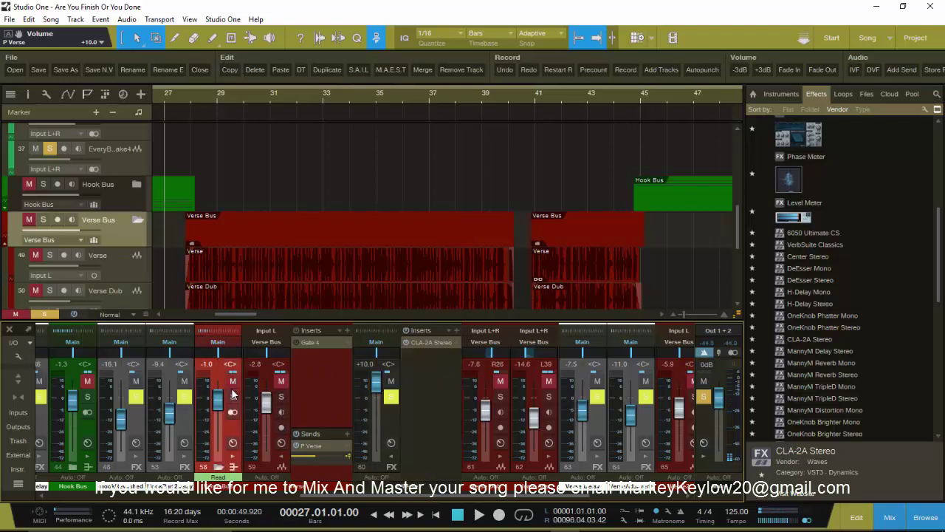
click(231, 398)
key(space)
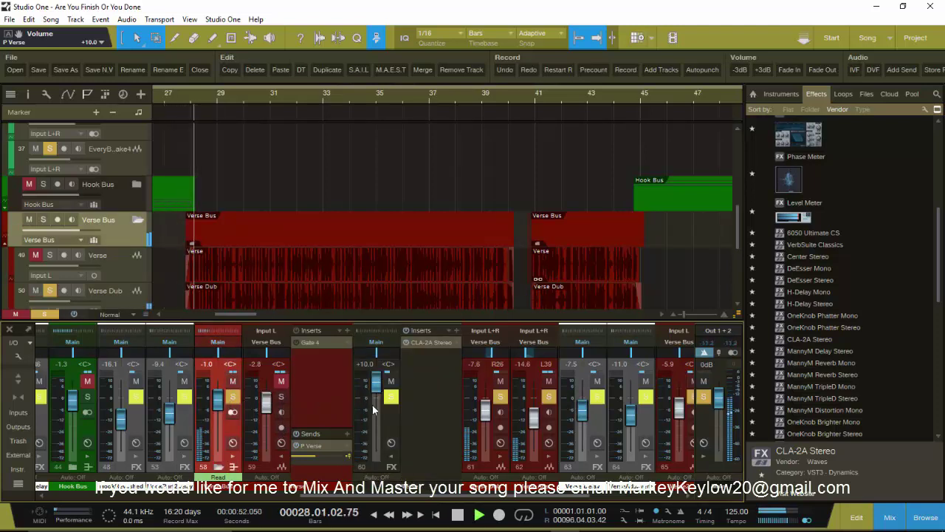
click(281, 397)
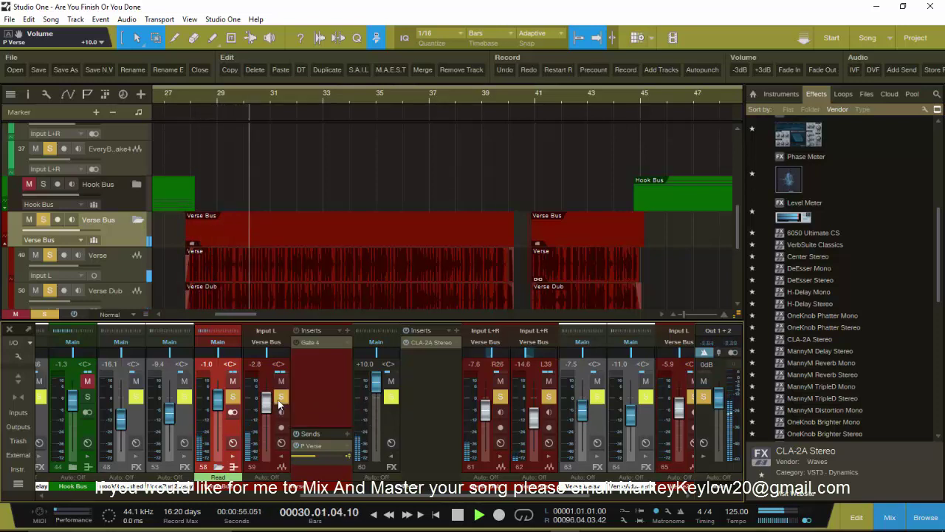
click(548, 381)
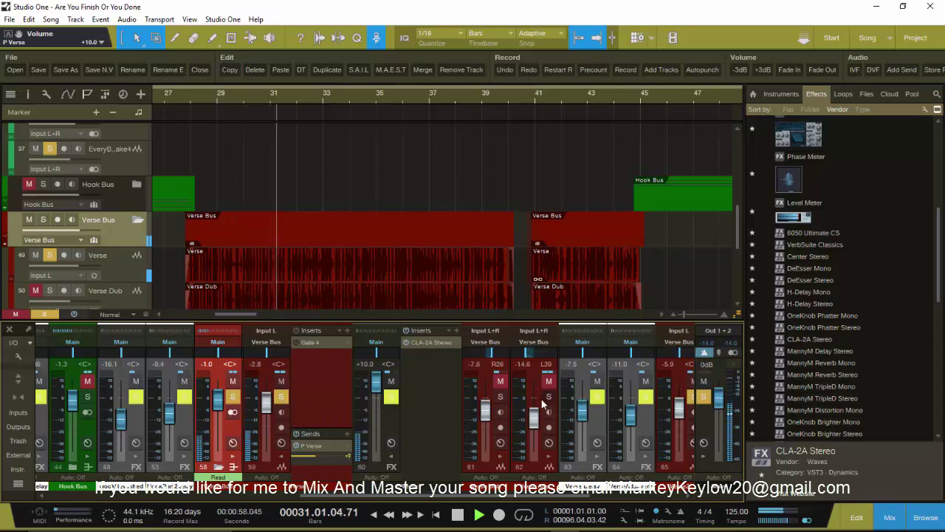
- Pull the Verse fader all the way down and keep P Verse at +10.0 dB to hear only the compressed vocal
drag(267, 401, 266, 448)
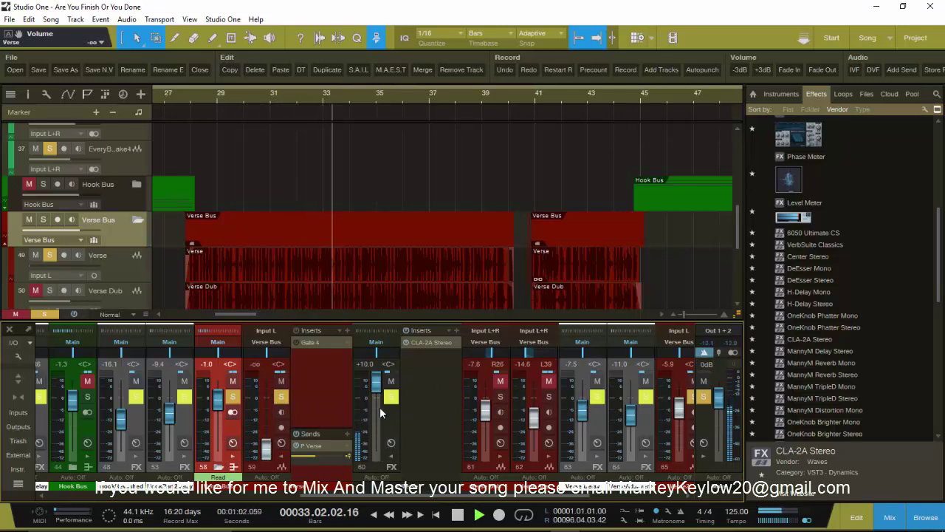
drag(376, 382, 356, 373)
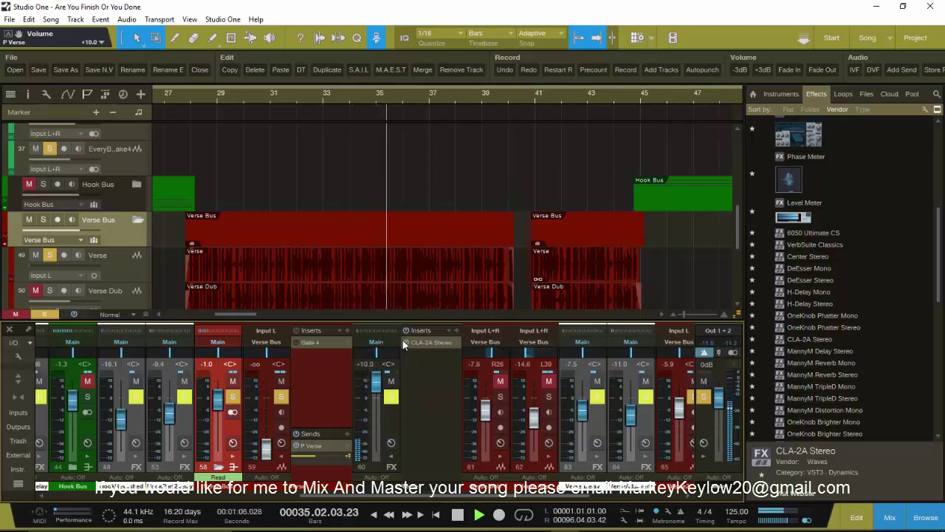
drag(387, 388, 381, 362)
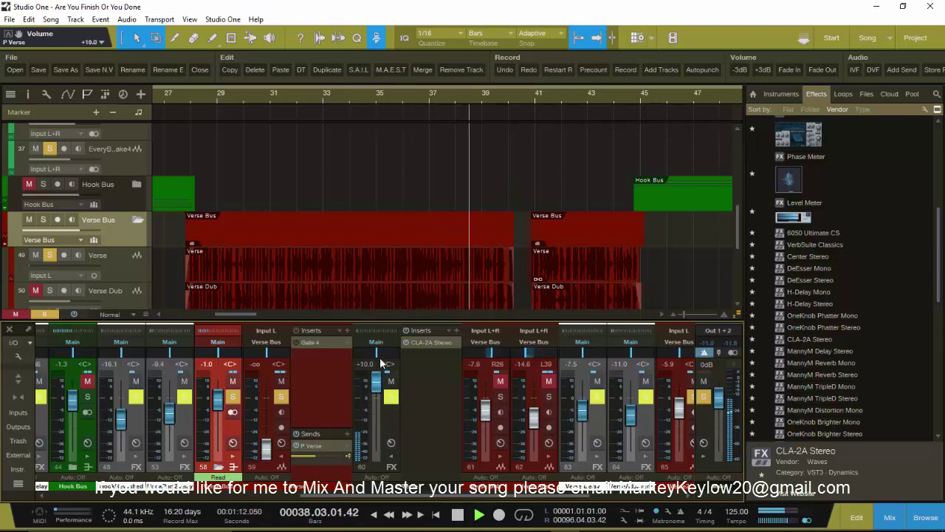
- Set the Peak Reduction of the P Verse channel's CLA-2A compressor to 94.88 and close the plug-in
double_click(422, 342)
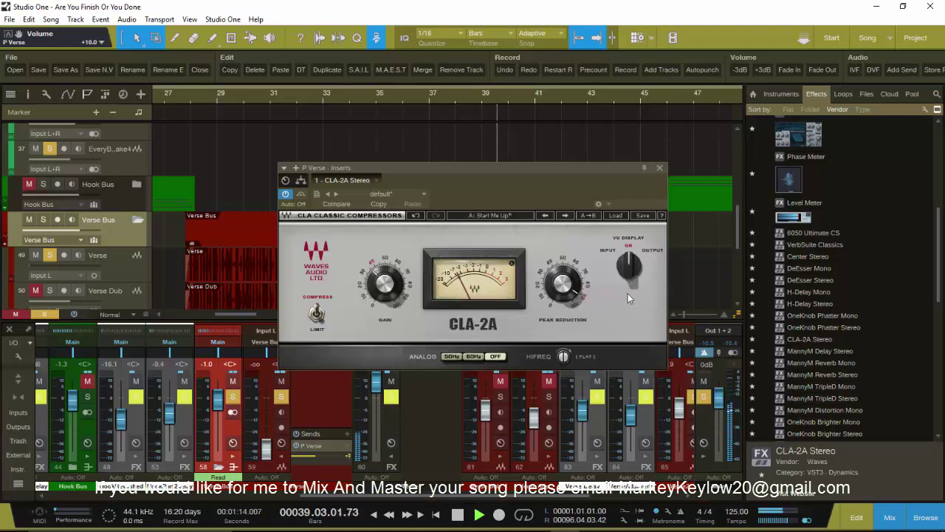
drag(563, 293, 563, 292)
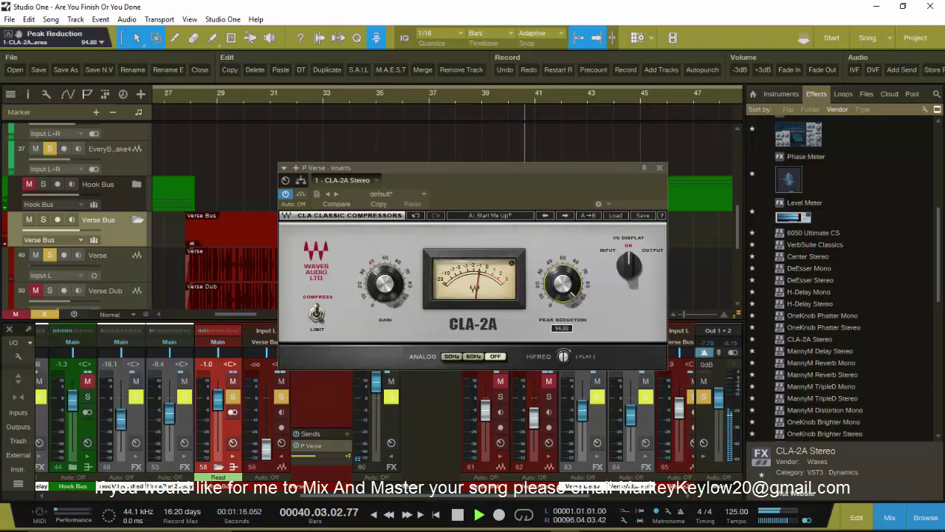
click(659, 168)
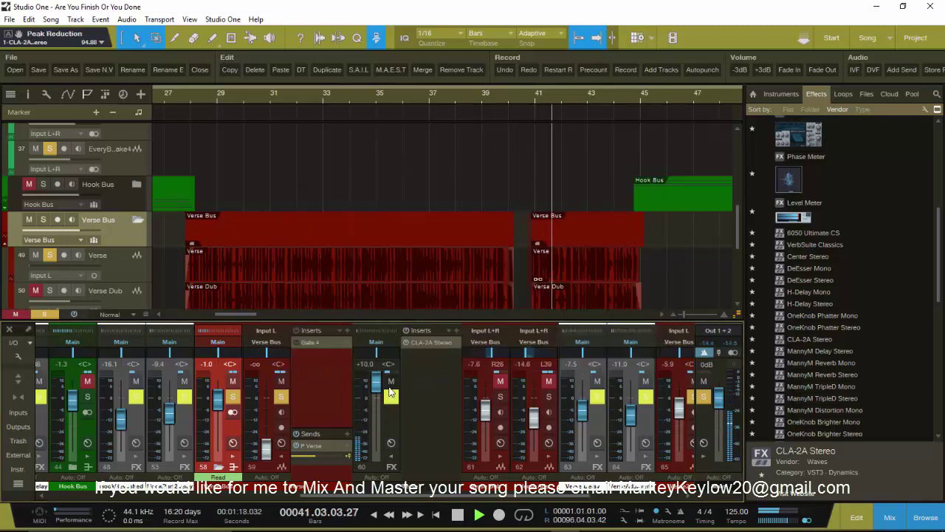
- Blend both vocals with the Verse fader at about -0.6 dB and P Verse at about -16.1 dB, and stop playback
drag(374, 394, 374, 432)
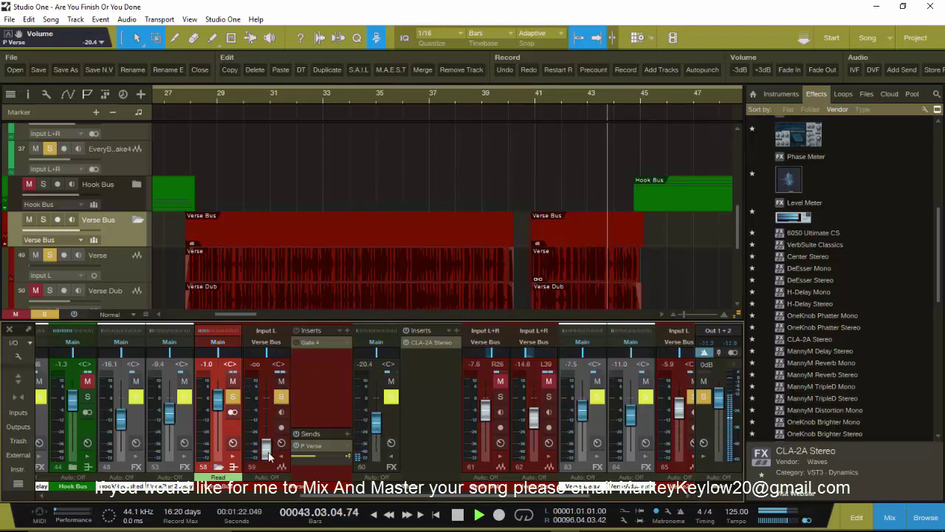
drag(266, 447, 266, 397)
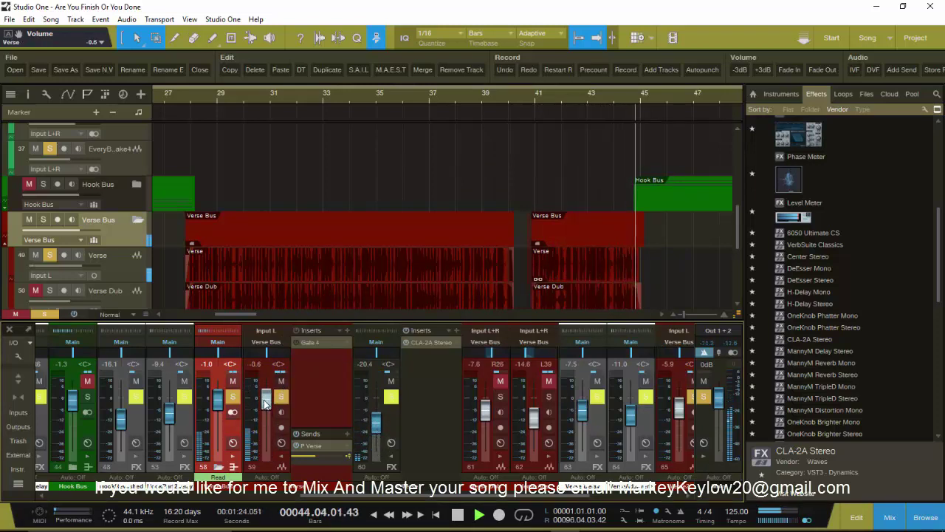
drag(369, 423, 377, 423)
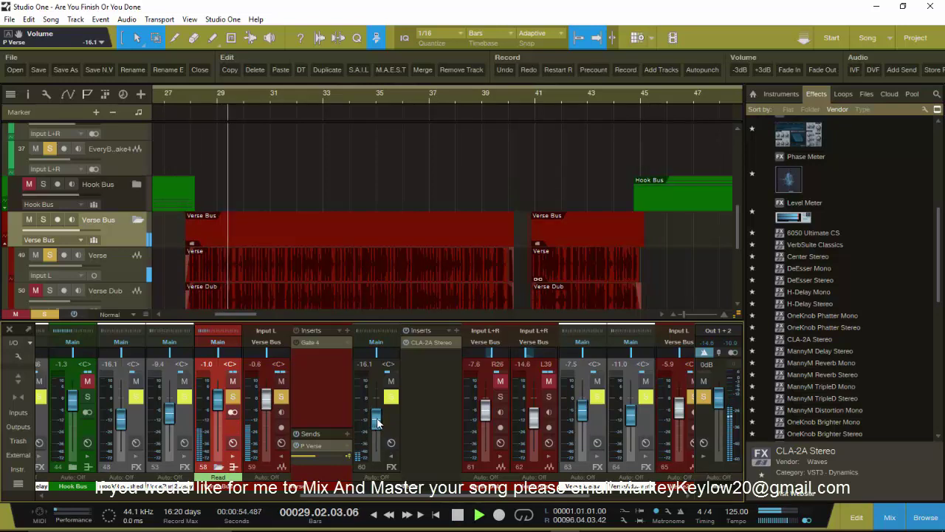
key(space)
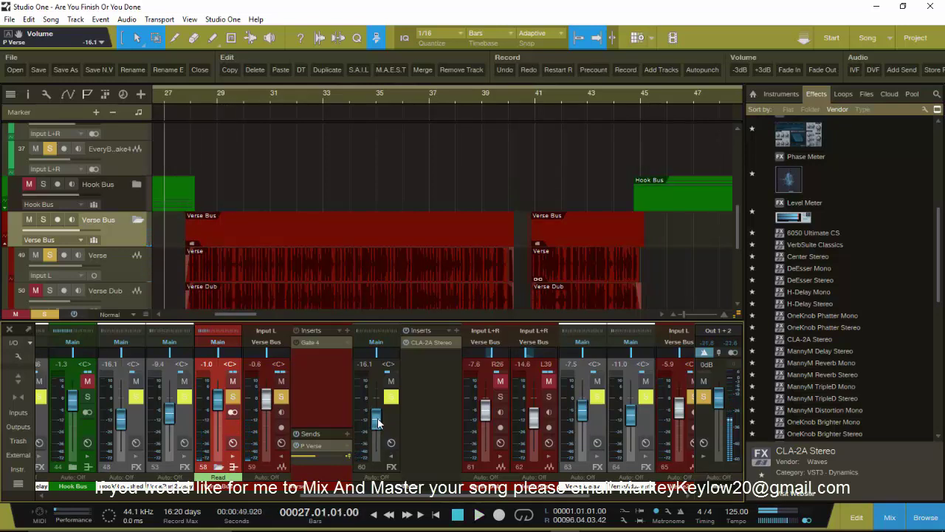
- Play from bar 27 and rebalance the Verse fader to about -3.5 dB and the P Verse fader to about -15.3 dB
mouse_move(362, 399)
key(space)
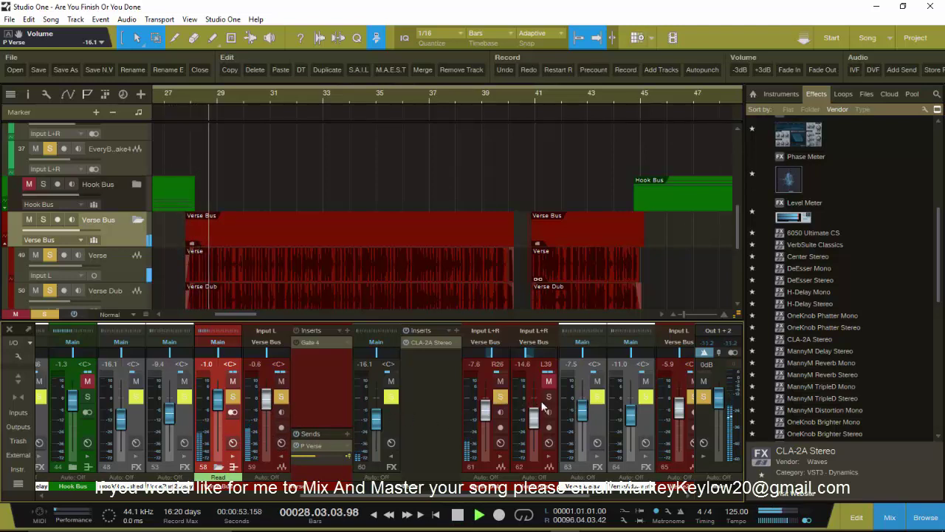
drag(373, 421, 373, 415)
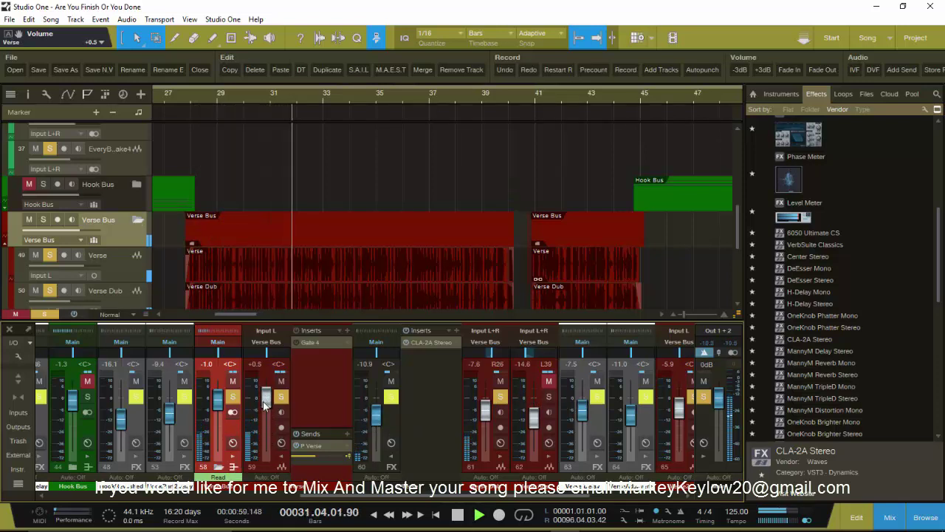
mouse_move(264, 401)
mouse_down()
mouse_move(264, 351)
mouse_move(270, 420)
mouse_move(269, 408)
mouse_up()
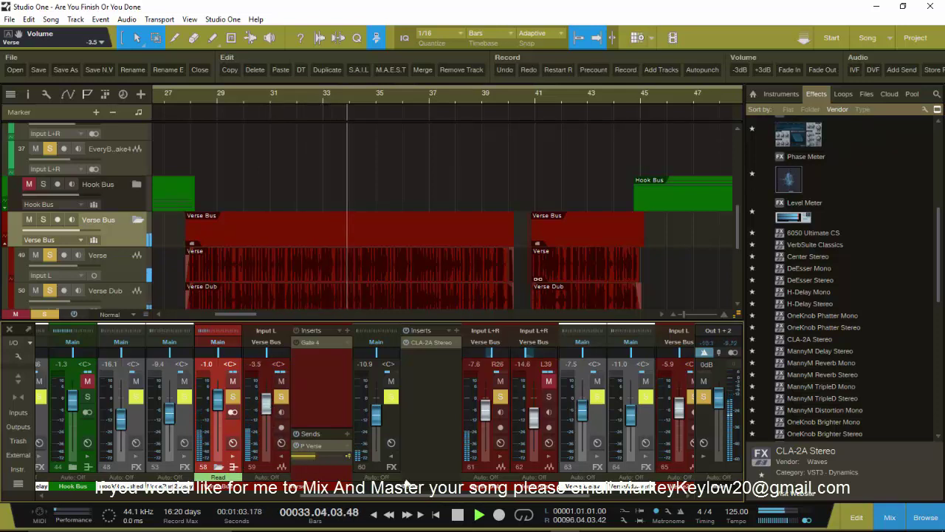
drag(377, 415, 378, 418)
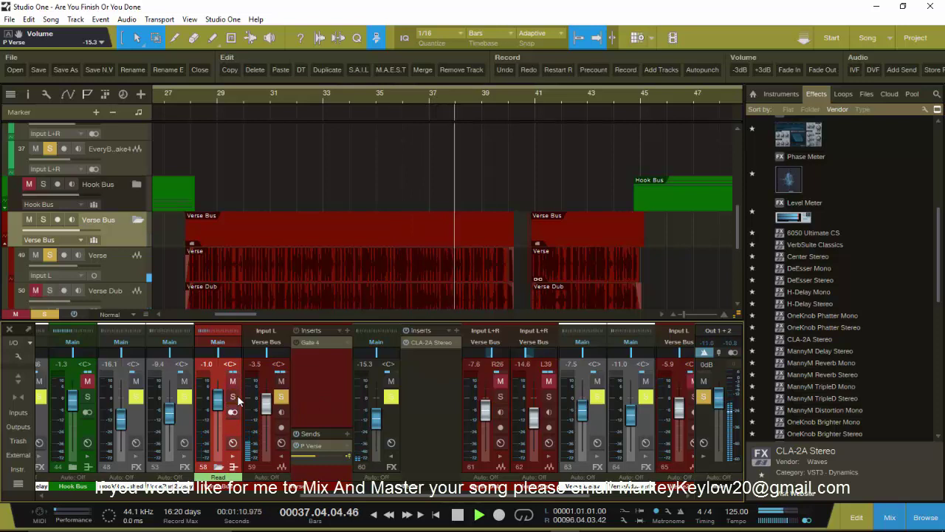
- Switch all solos off and back on for comparison, mute the Verse Dub channel, and stop playback
key(s)
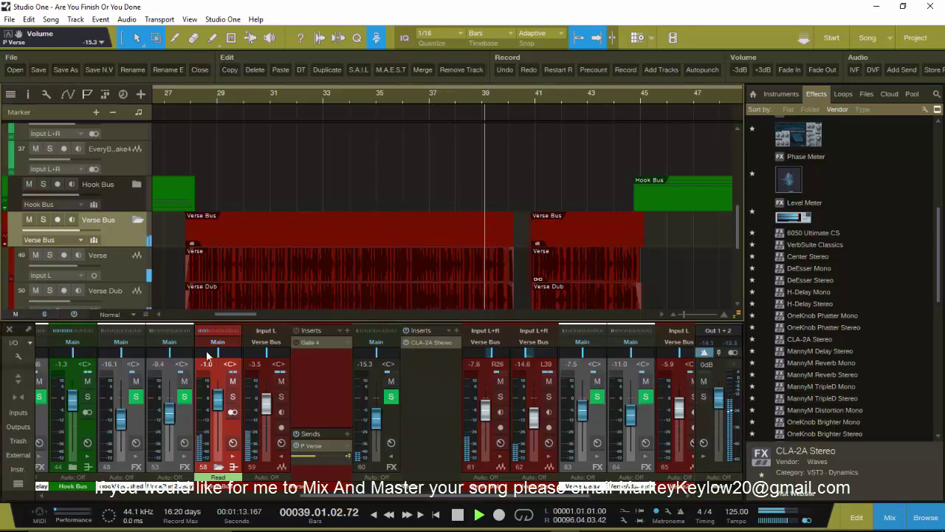
key(s)
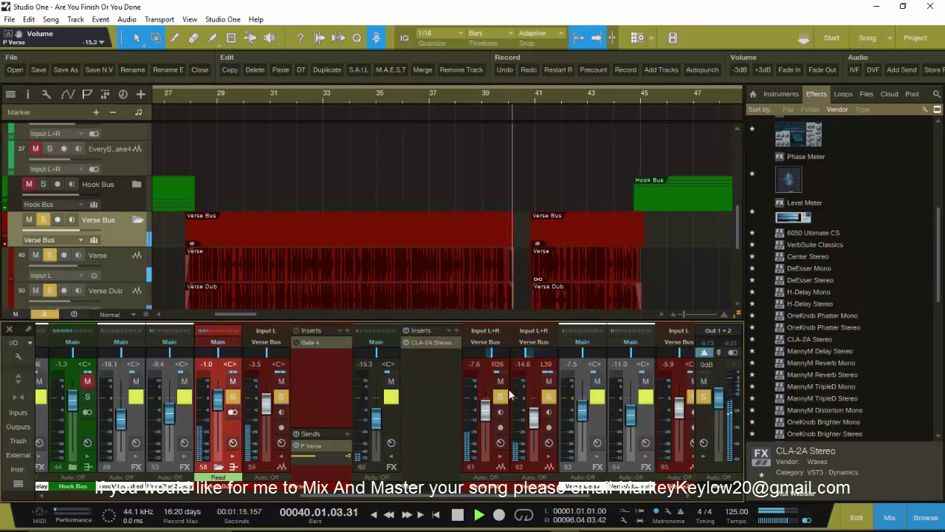
drag(508, 495, 556, 503)
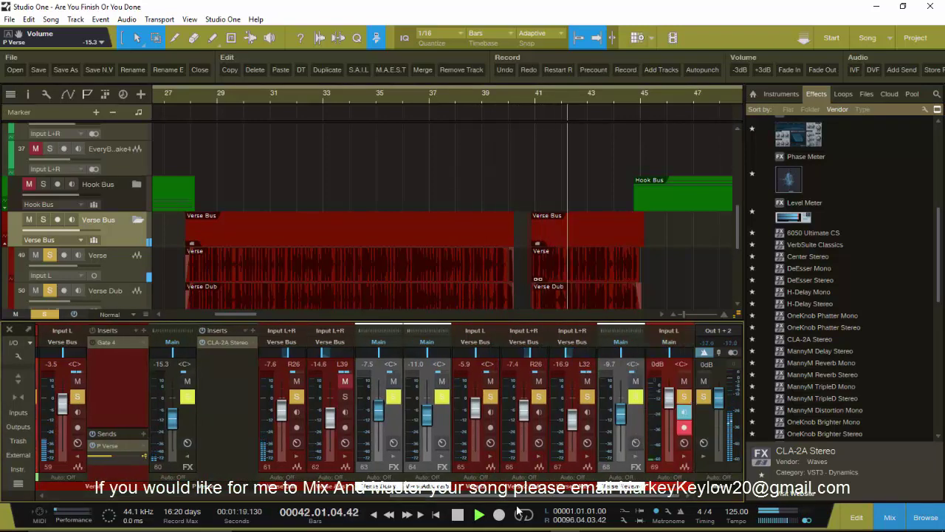
click(507, 495)
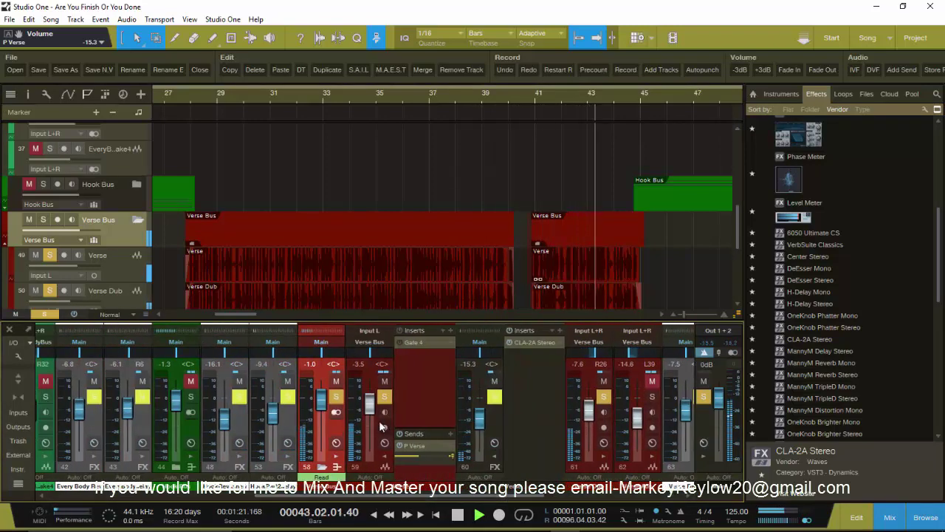
click(604, 381)
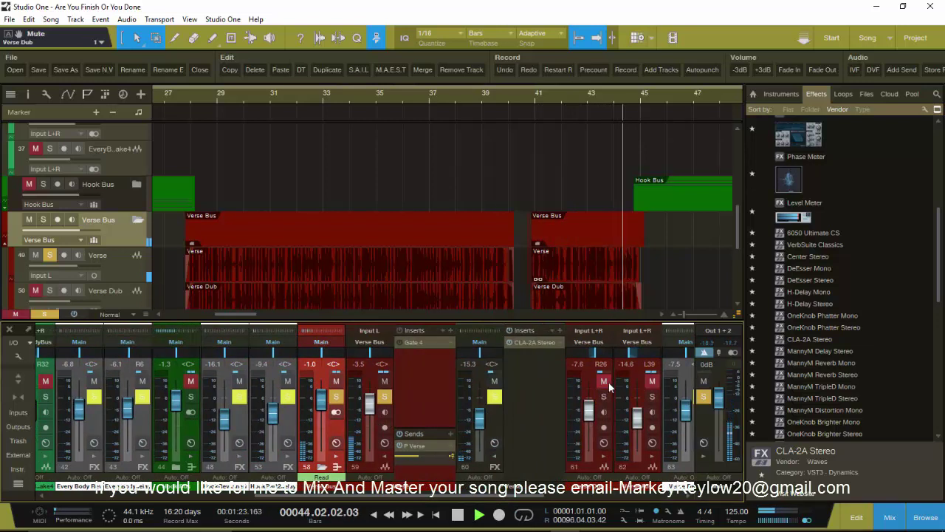
key(space)
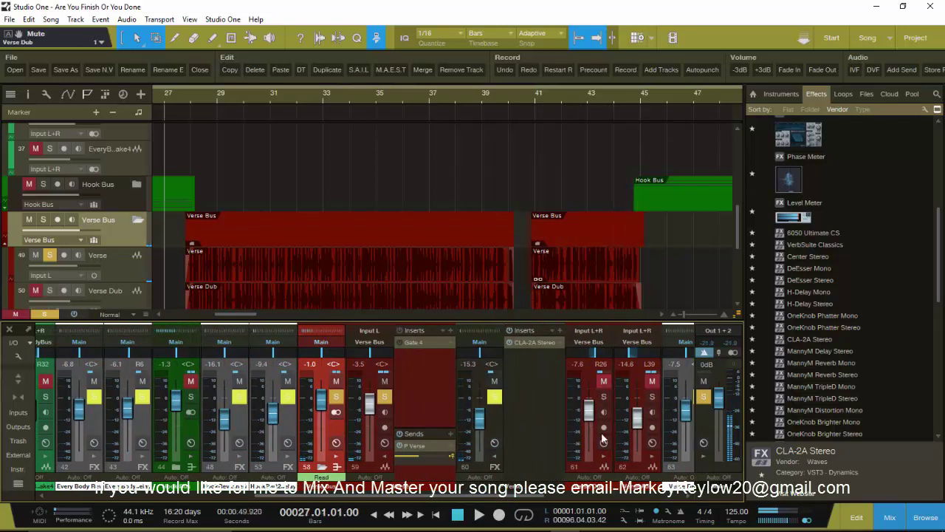
- Switch to the Kamehameha Wave song, and add one mono audio track on Input L armed for recording
click(889, 42)
click(822, 79)
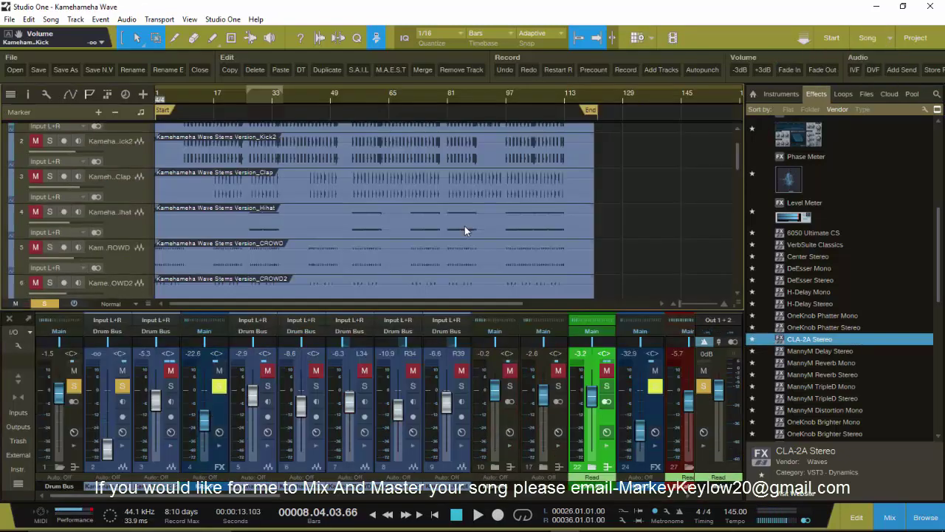
click(75, 19)
click(101, 34)
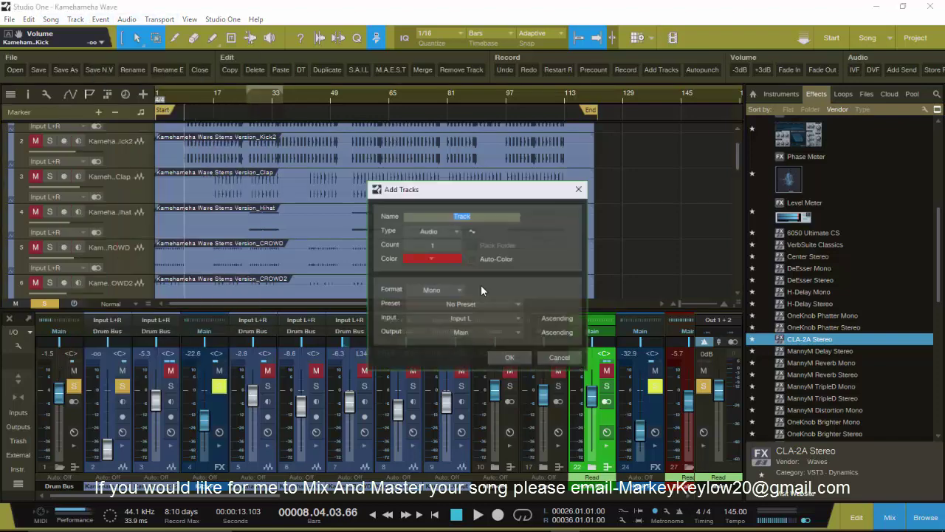
click(521, 361)
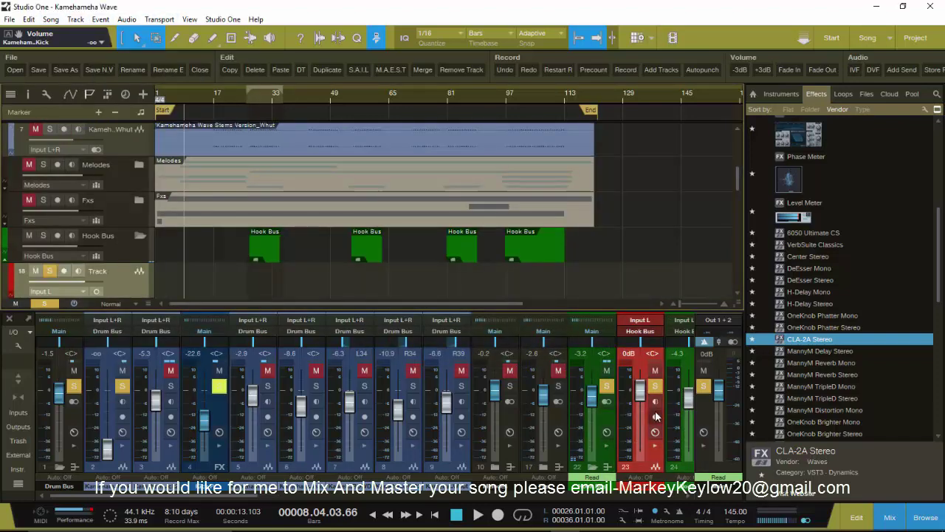
click(655, 416)
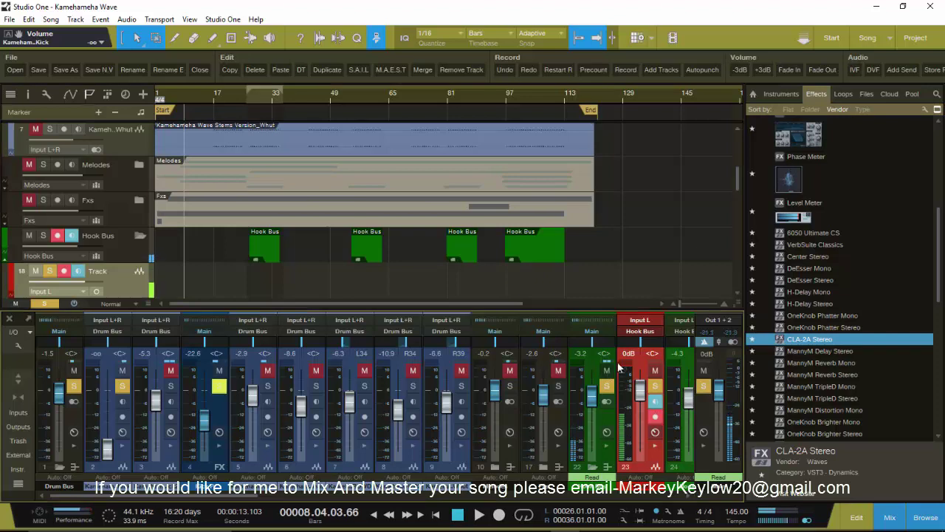
- Keep the new mono track on Input L and route its output to Main instead of the Hook Bus
click(639, 320)
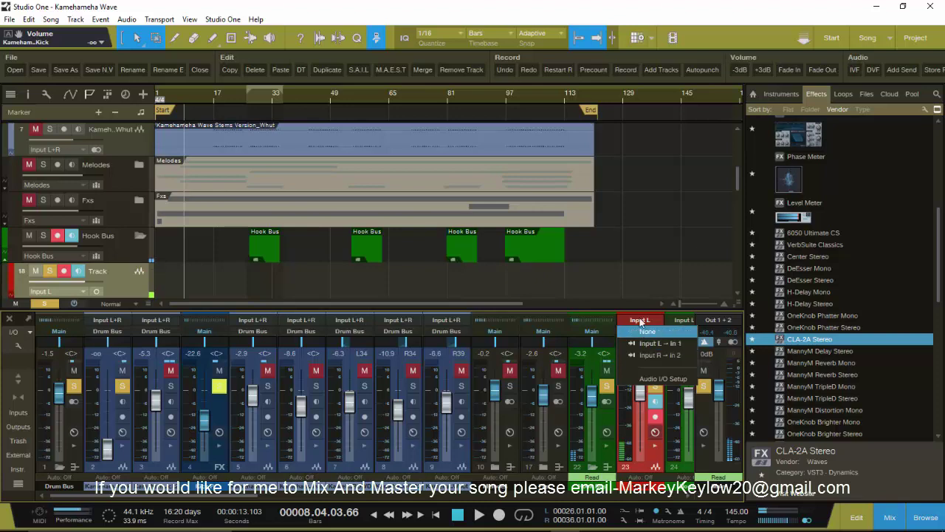
click(644, 345)
click(639, 330)
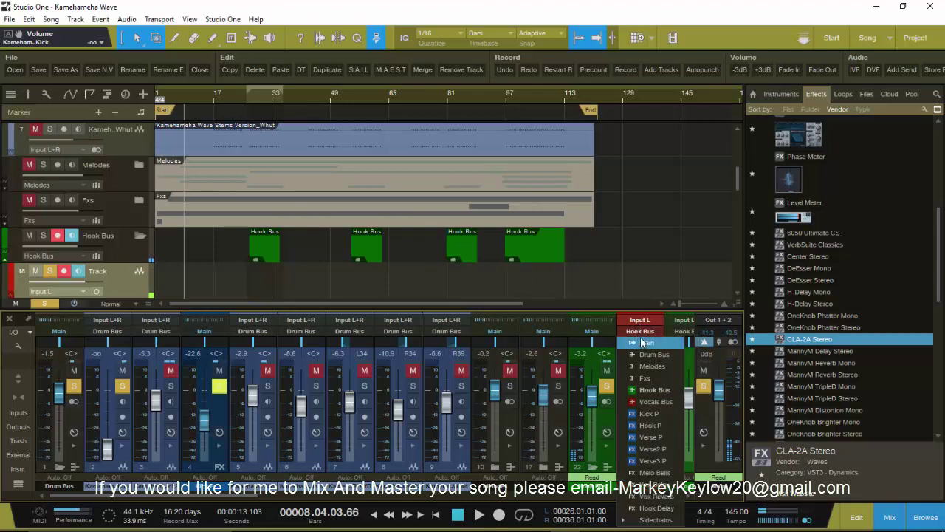
click(644, 343)
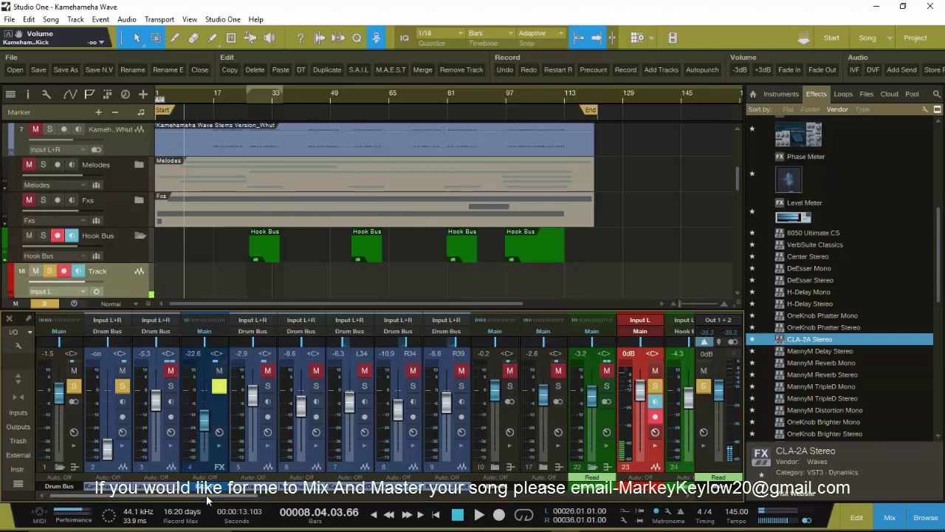
- Expand the kick channel's Kick P send and the parallel kick FX channel, and inspect its FabFilter Pro-C insert
drag(207, 500, 182, 499)
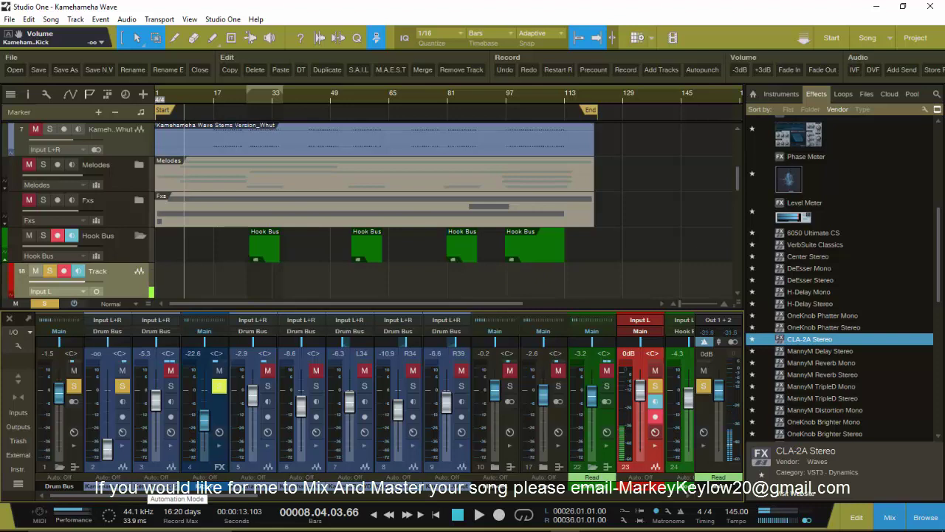
click(123, 446)
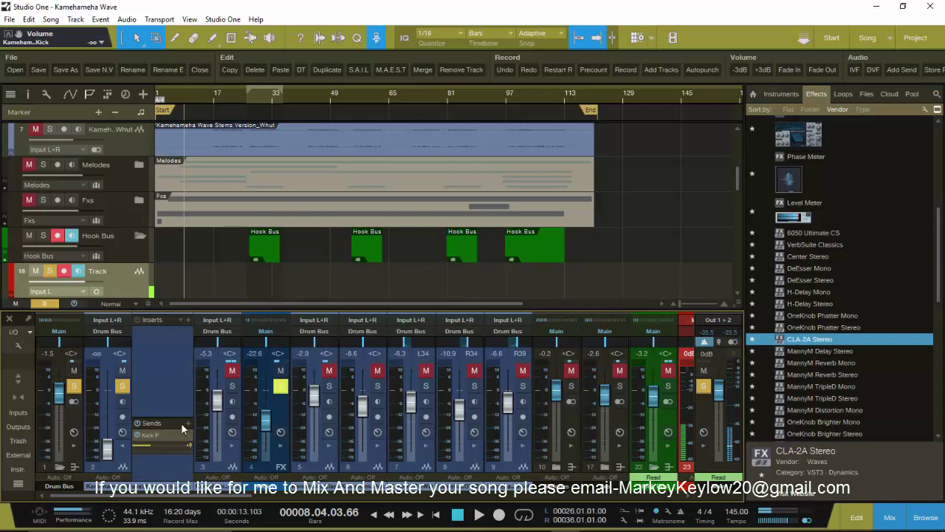
click(280, 447)
click(313, 331)
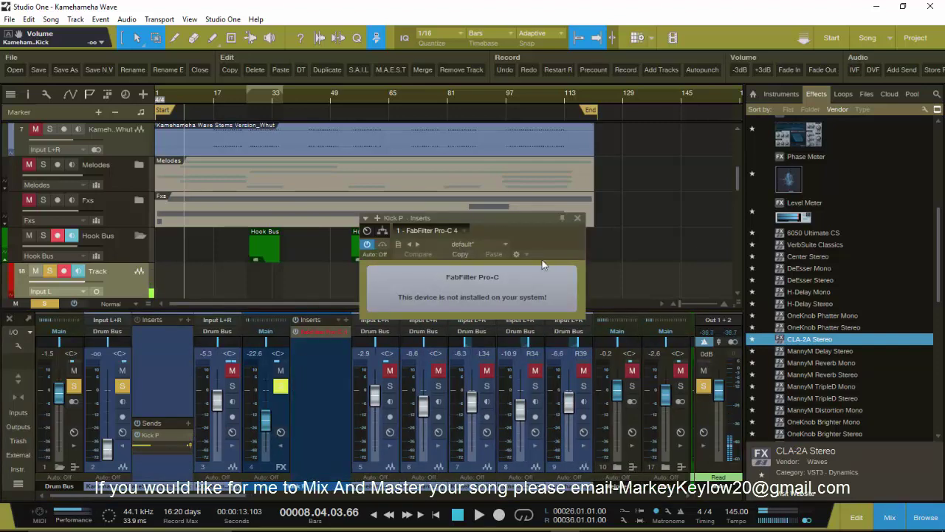
click(576, 218)
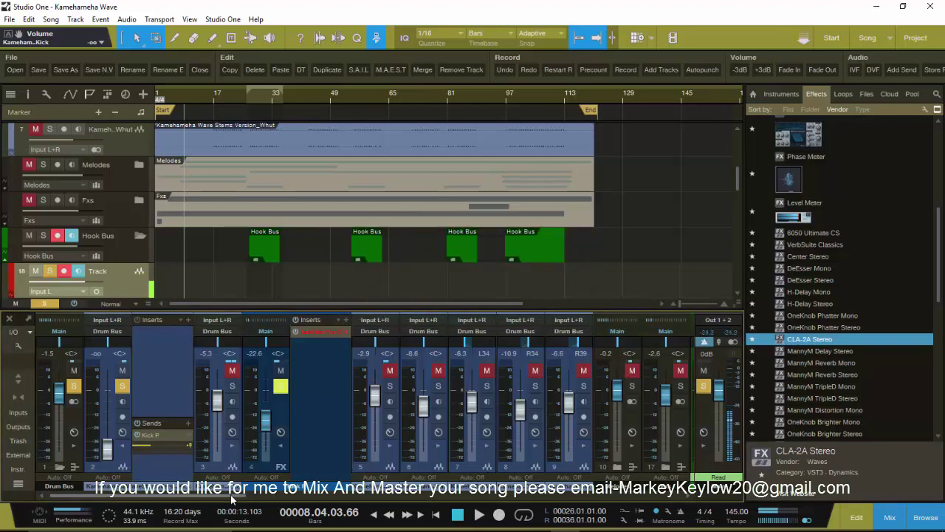
- Examine the parallel hook FX channel's insert, collapse and re-expand the Hook Bus folder, and review the vocal FX channels
drag(233, 493, 367, 486)
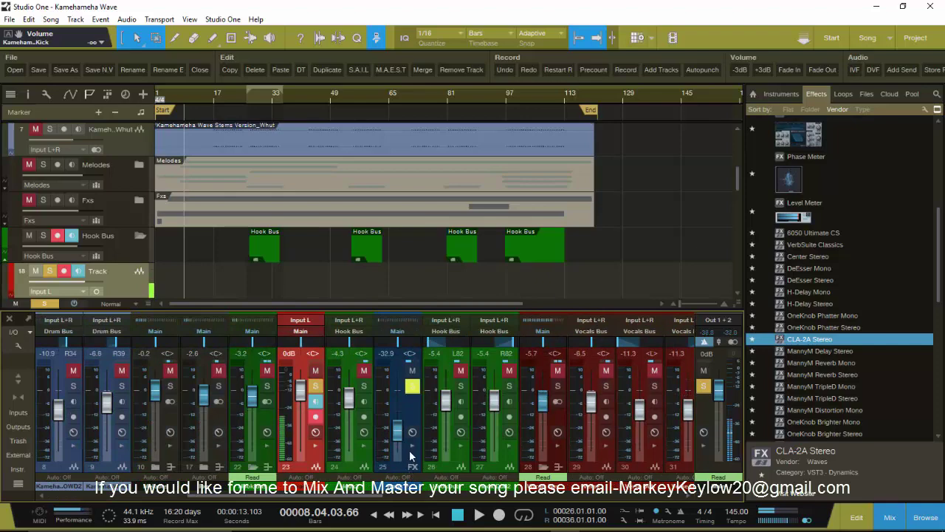
click(446, 341)
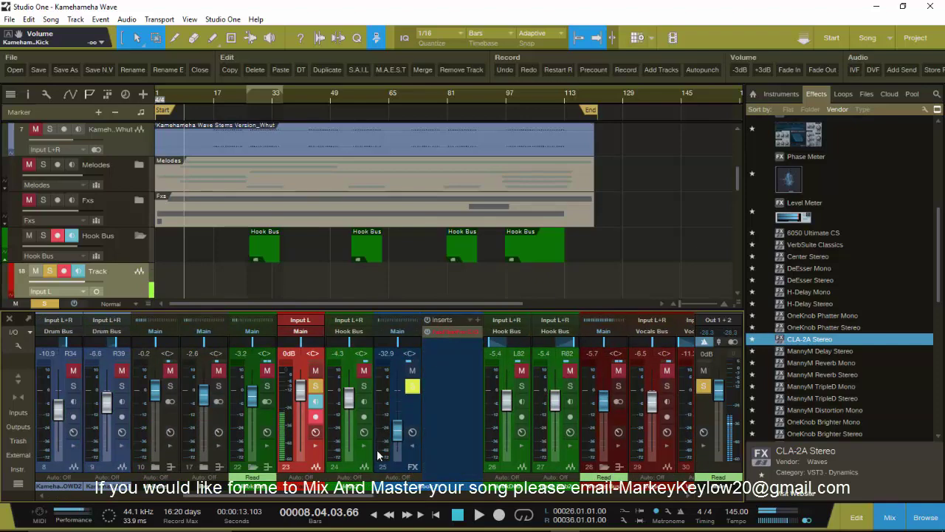
click(253, 467)
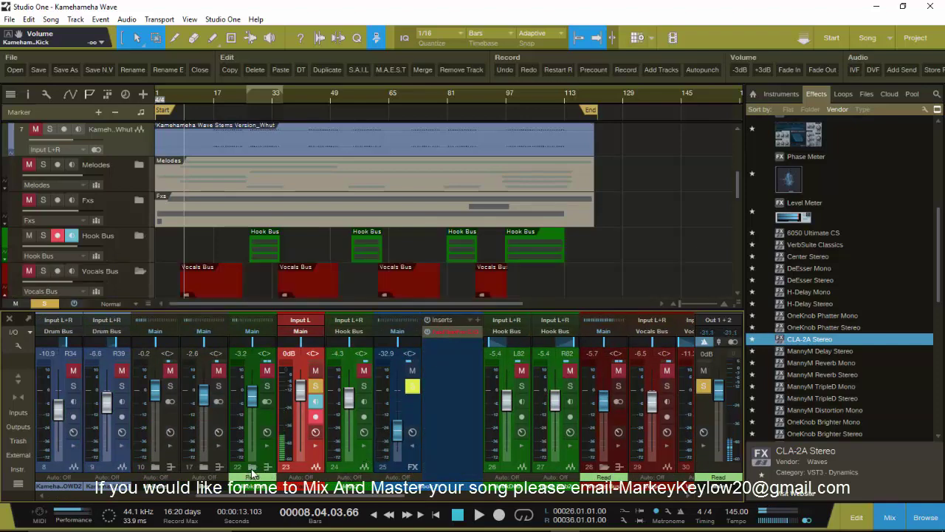
mouse_move(308, 497)
mouse_down()
mouse_move(331, 503)
mouse_move(316, 499)
mouse_up()
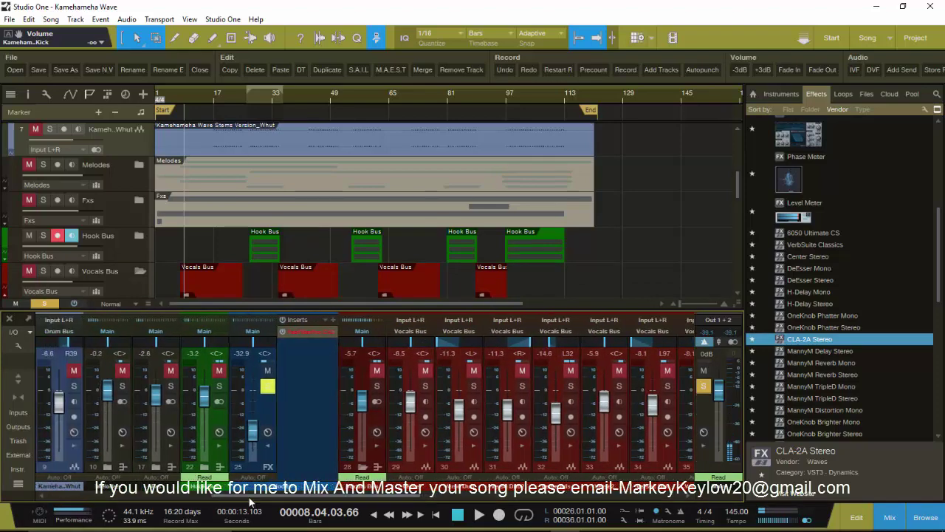
click(202, 468)
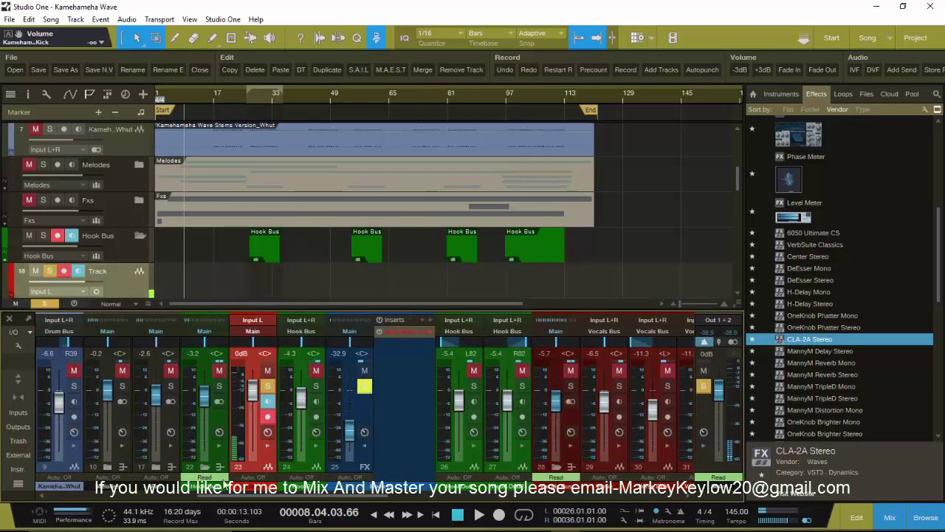
click(203, 468)
click(204, 468)
drag(384, 499, 412, 501)
scroll(411, 487, right, 10)
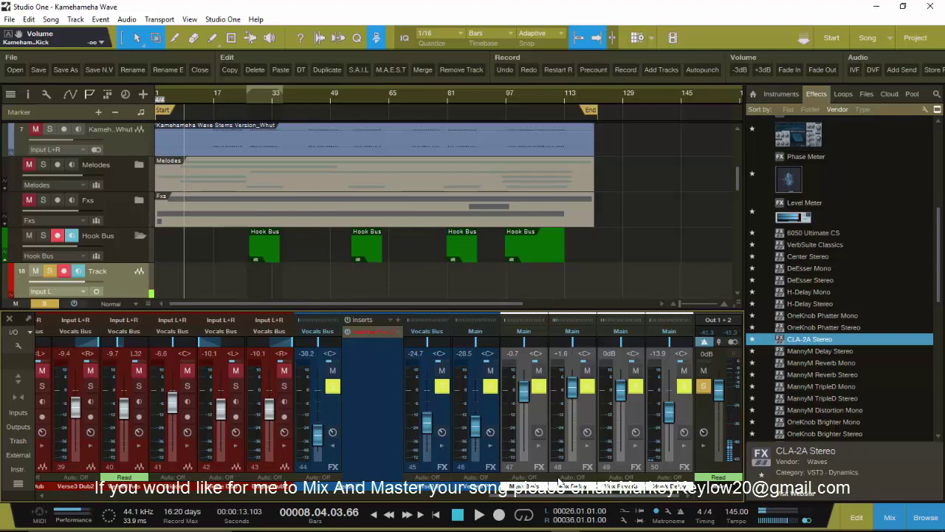
- Switch back to the 2017-08-17 KeyLow song and review the Compressor settings on the P Verse channel
click(892, 39)
click(822, 79)
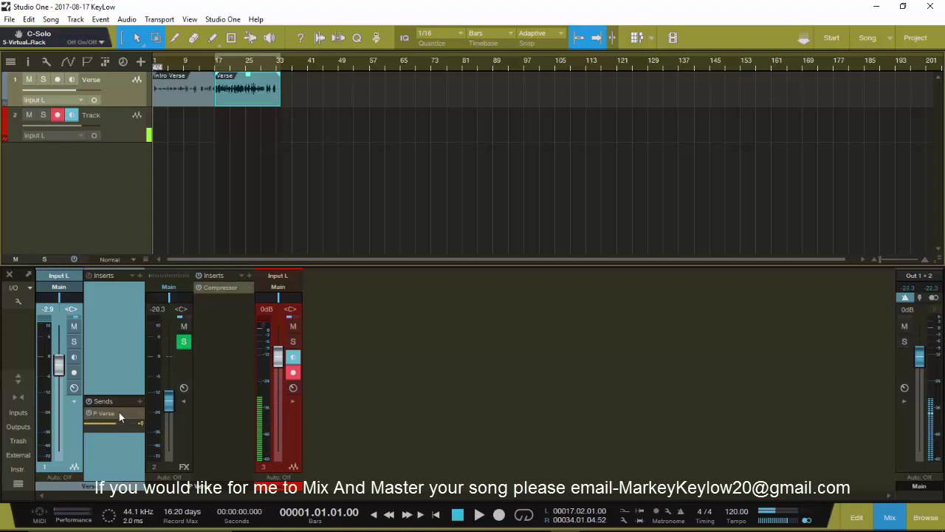
click(216, 287)
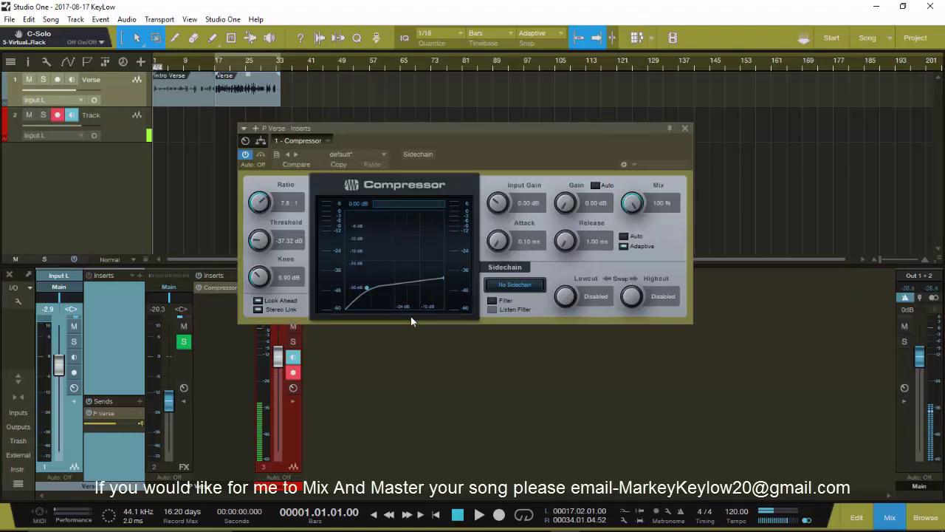
click(685, 127)
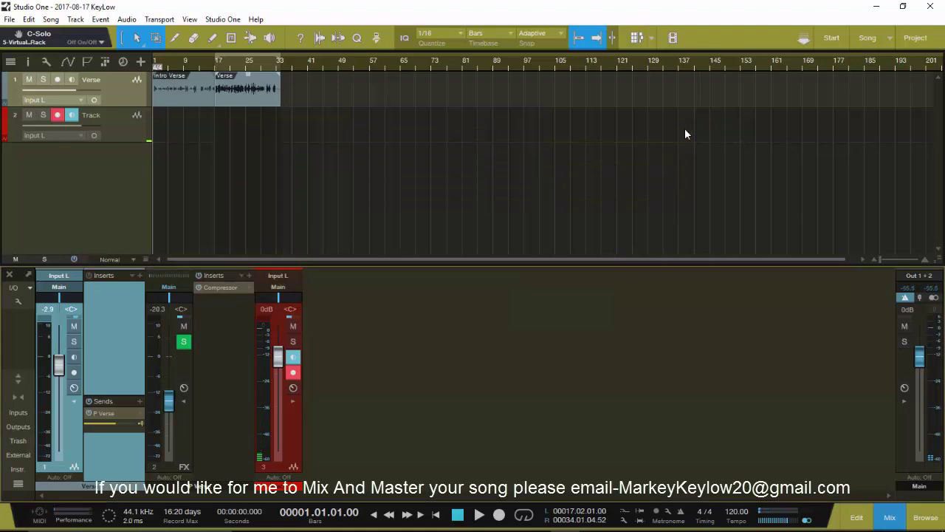